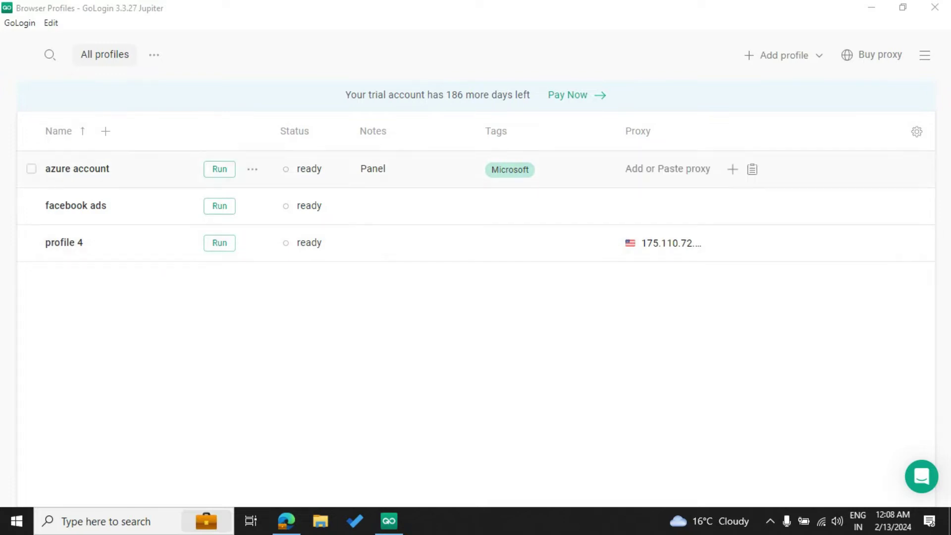
Start a new browser profile ('profile 6', Windows, Chrome) and review its fingerprint summary
left_click(780, 55)
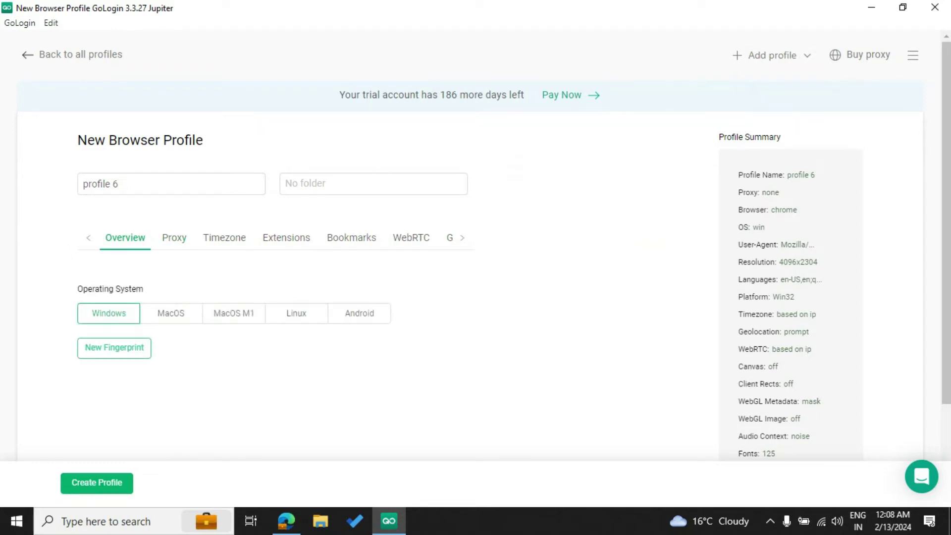
scroll(475, 247, "down", 2)
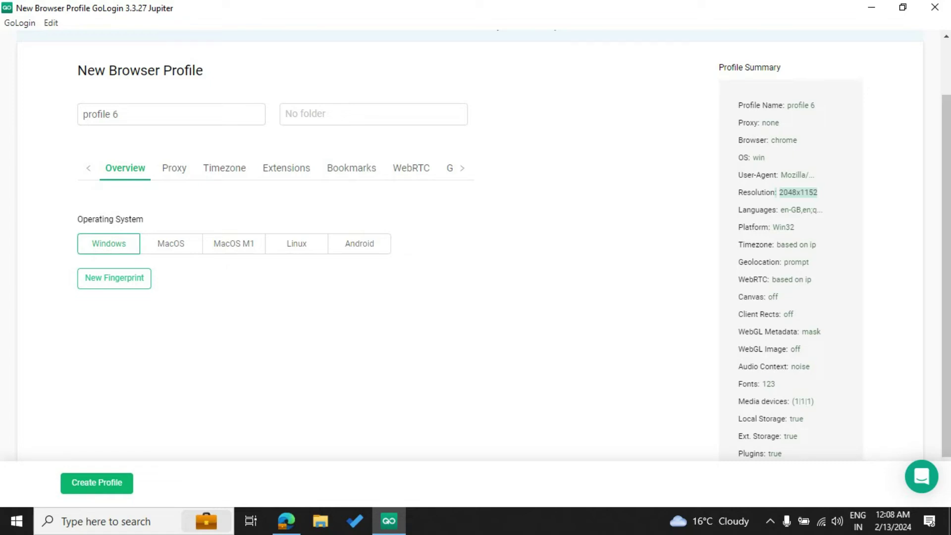
scroll(790, 248, "down", 1)
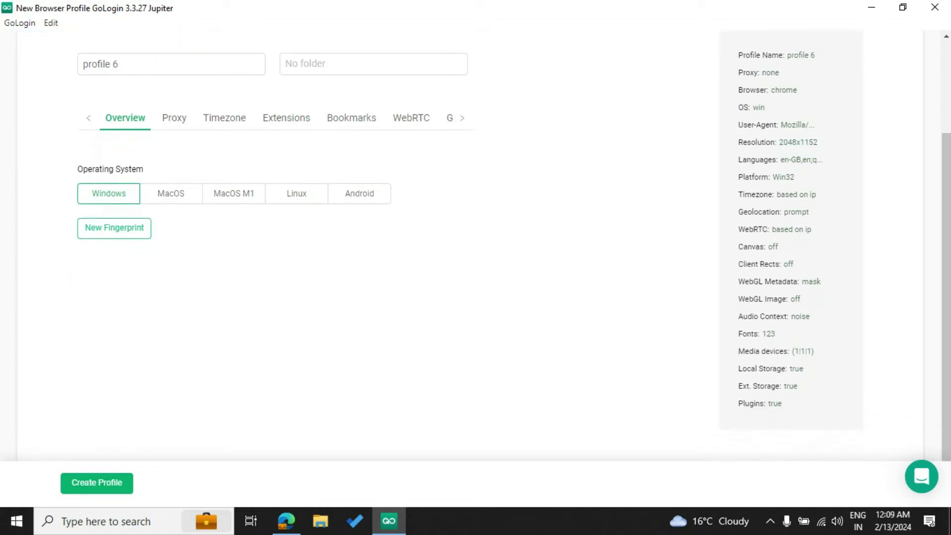
left_click_drag(738, 124, 814, 351)
mouse_move(738, 124)
left_mouse_down()
mouse_move(817, 195)
mouse_move(799, 298)
left_mouse_up()
scroll(470, 247, "up", 2)
scroll(471, 248, "down", 2)
scroll(471, 247, "up", 3)
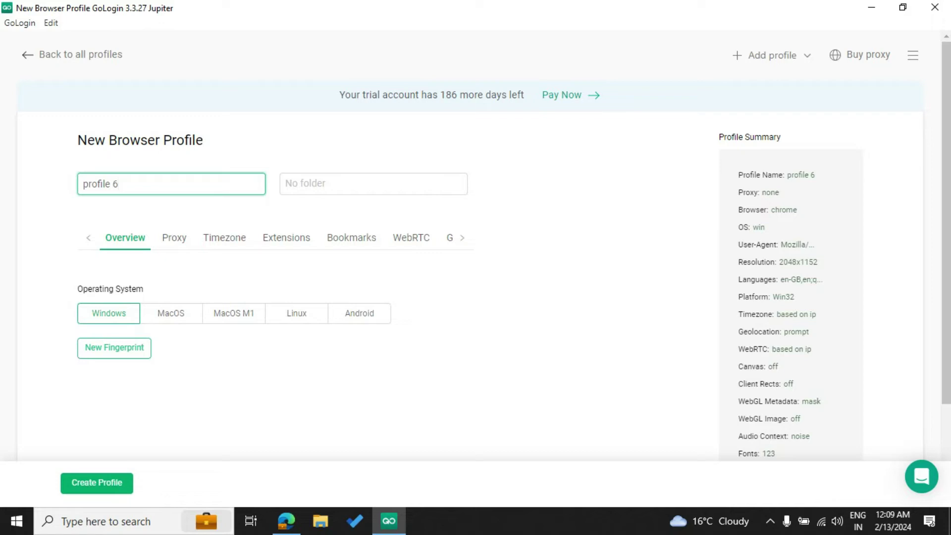
Replace the default name 'profile 6' with 'account 1', then bring up the proxy settings
key("ctrl+a")
key("BackSpace")
type("account ")
type("1")
key("Tab")
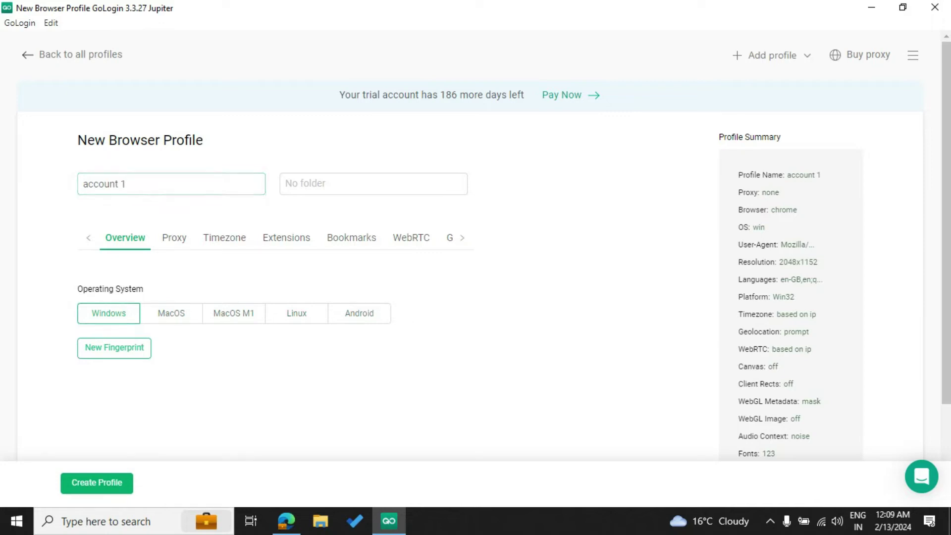
key("Right")
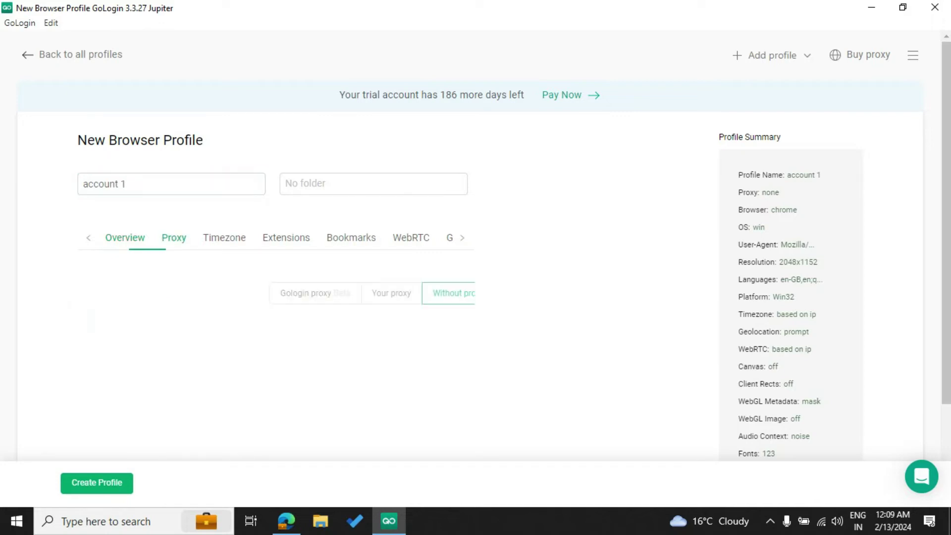
Switch to Gologin proxy and choose United States as the proxy country
key("Right")
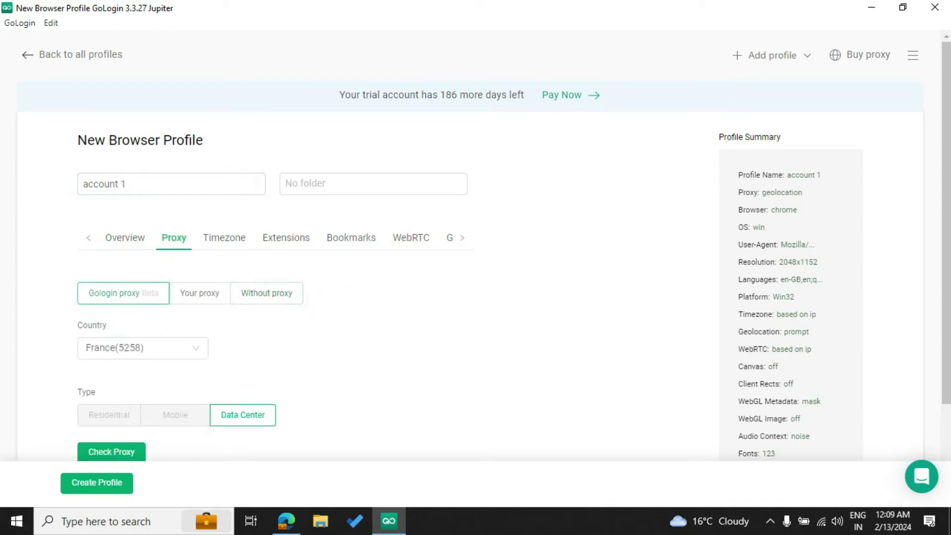
scroll(485, 252, "down", 1)
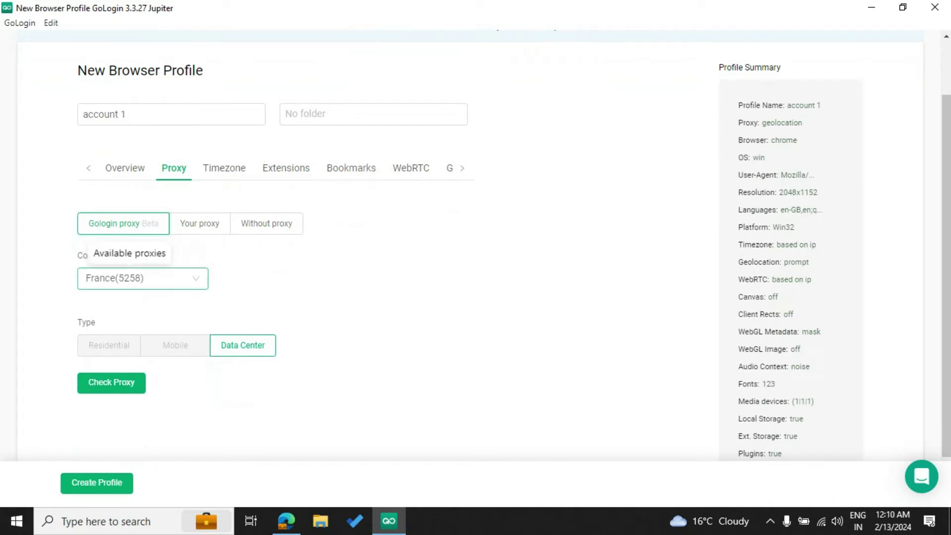
left_click(142, 278)
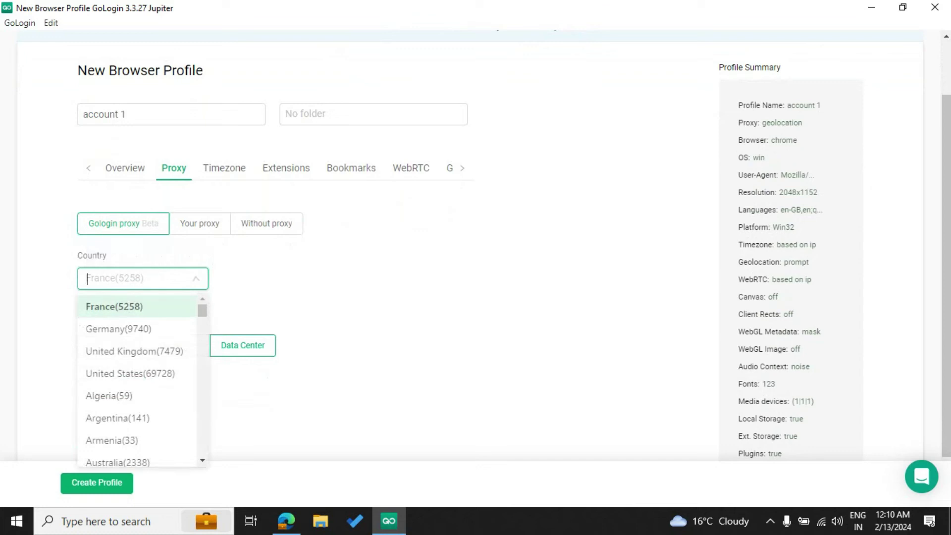
type("uk")
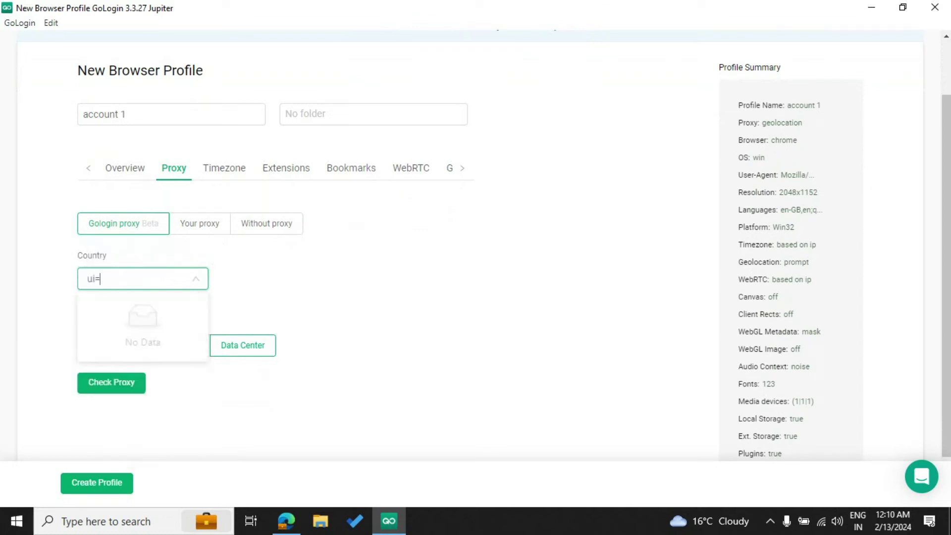
key("BackSpace")
type("n")
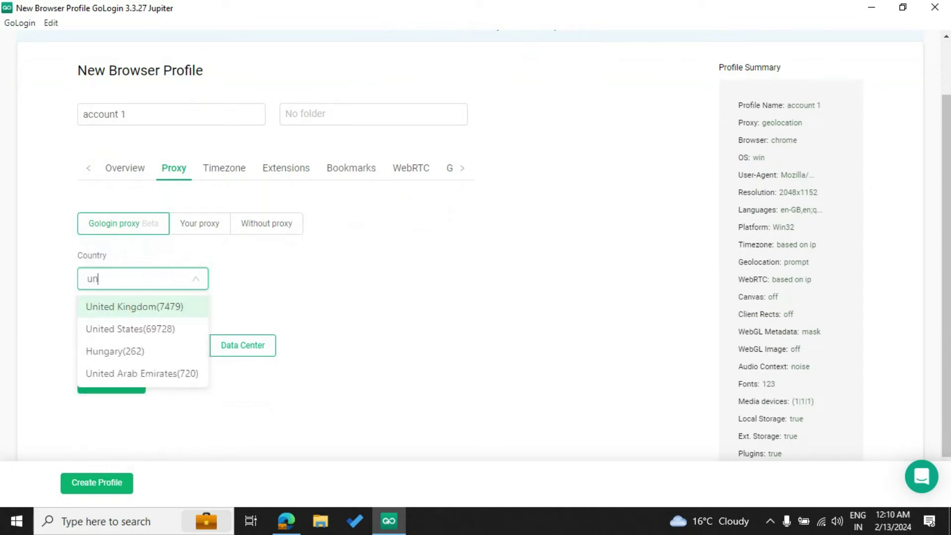
key("Down")
key("Return")
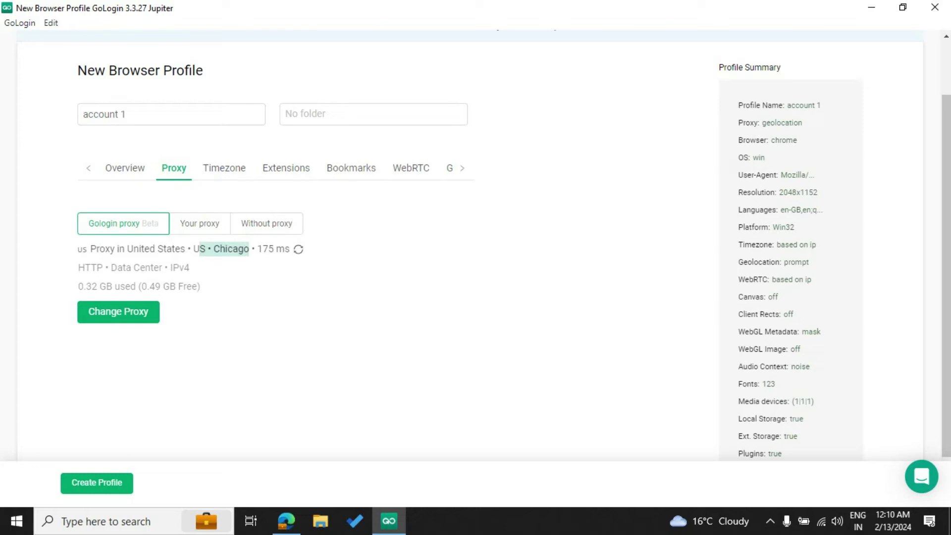
Apply a new US data-centre proxy in Phoenix, then try Your proxy and Without proxy
left_click(118, 311)
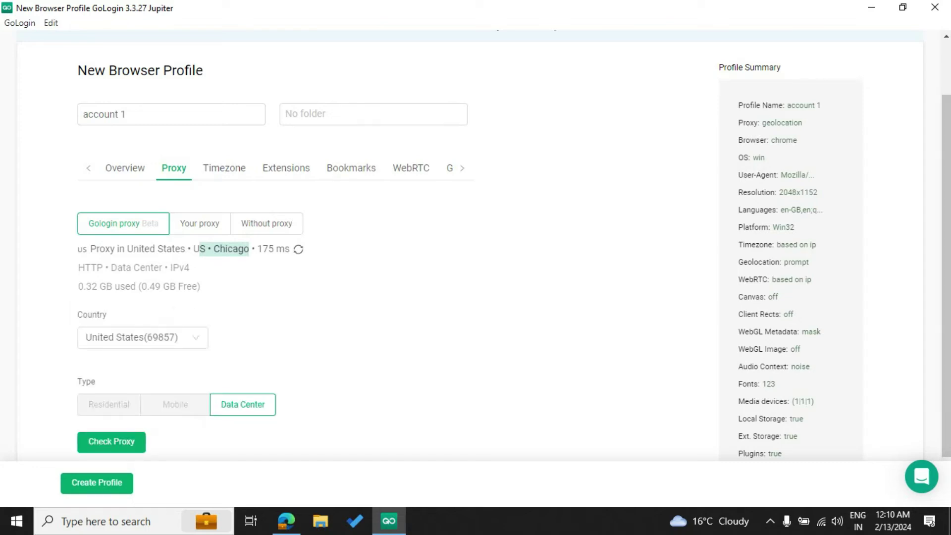
left_click(111, 441)
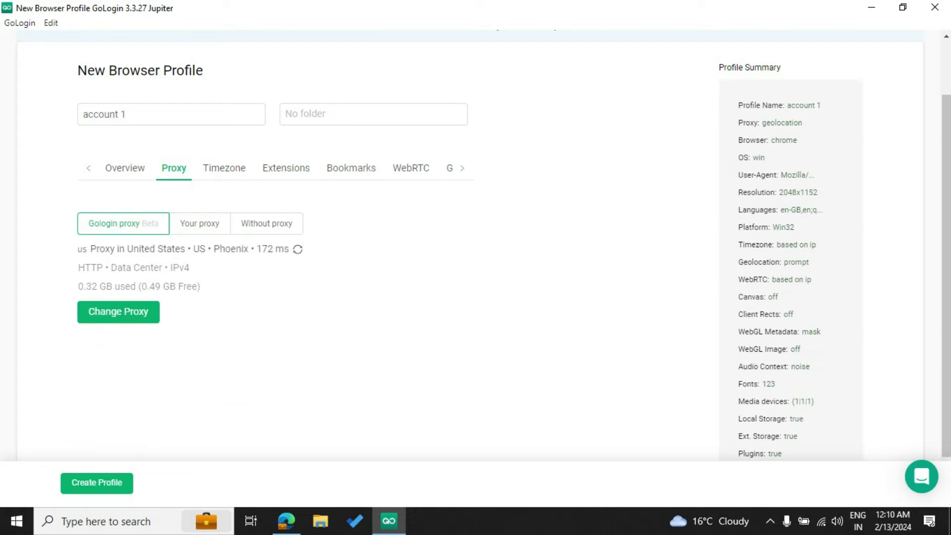
left_click_drag(213, 248, 248, 248)
left_click(199, 224)
left_click(266, 223)
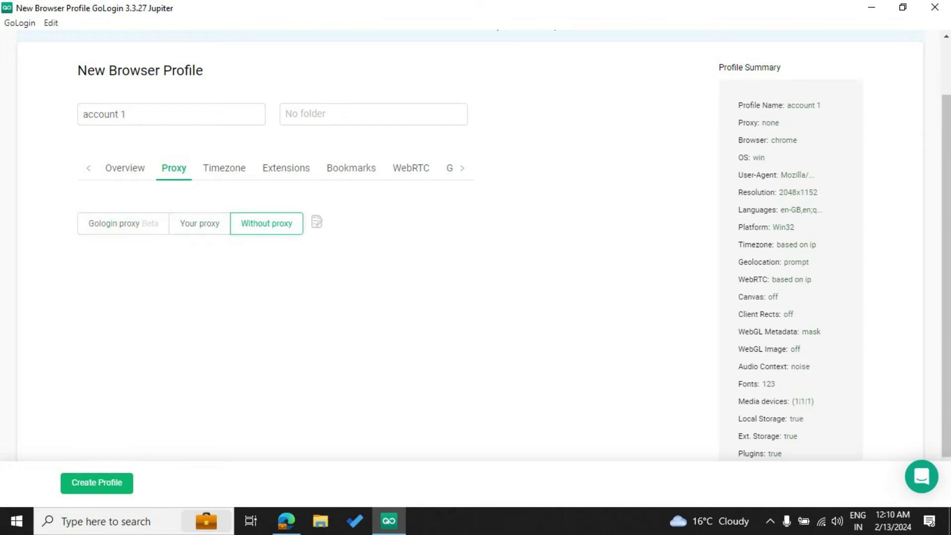
Reselect Gologin proxy with United States, getting a Boardman data-centre proxy
left_click(123, 224)
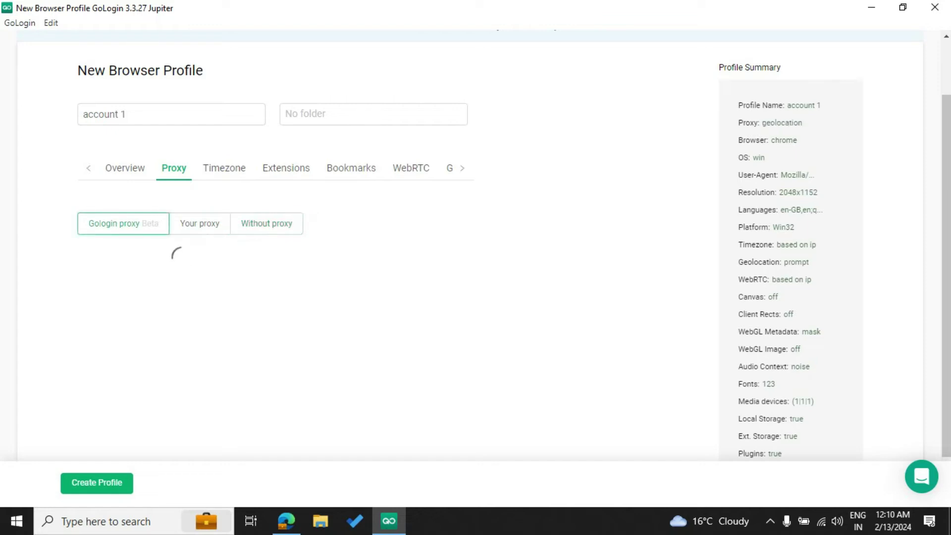
left_click(143, 279)
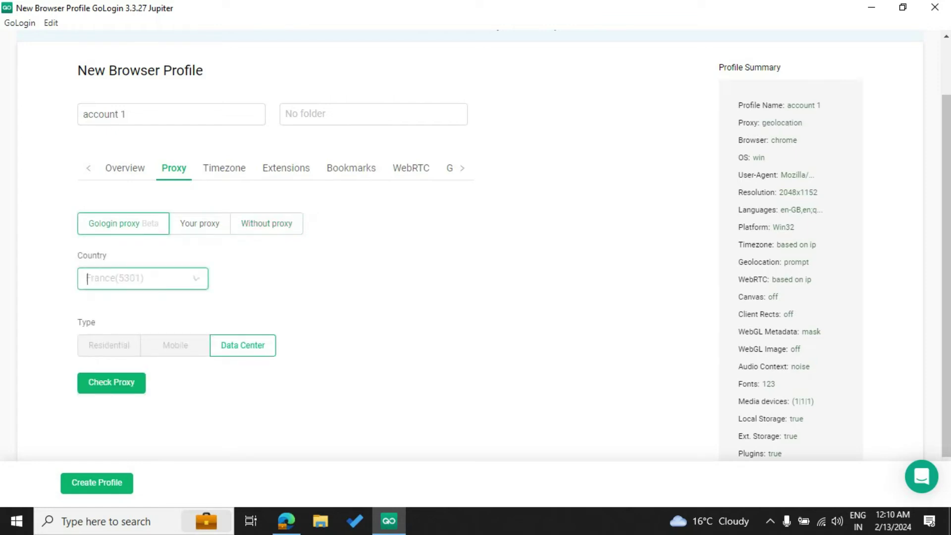
type("un")
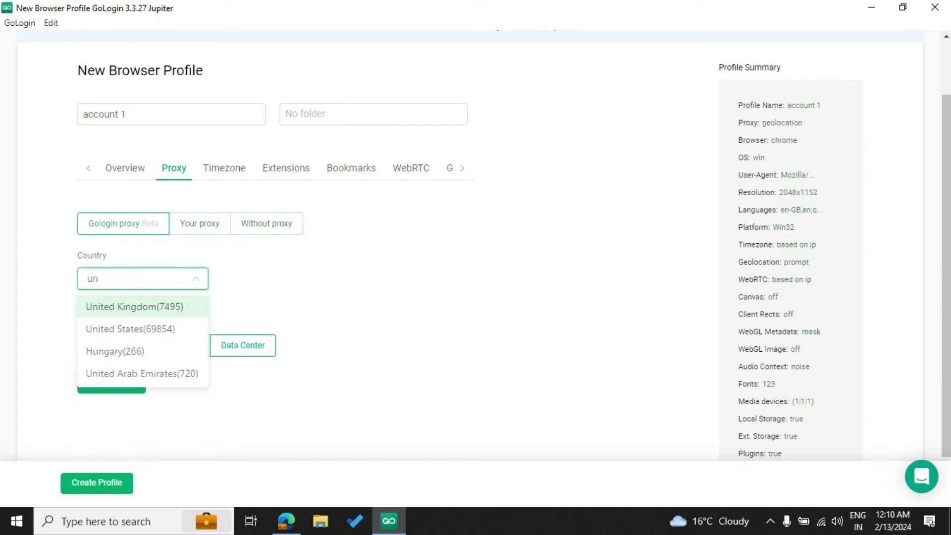
key("Down")
key("Return")
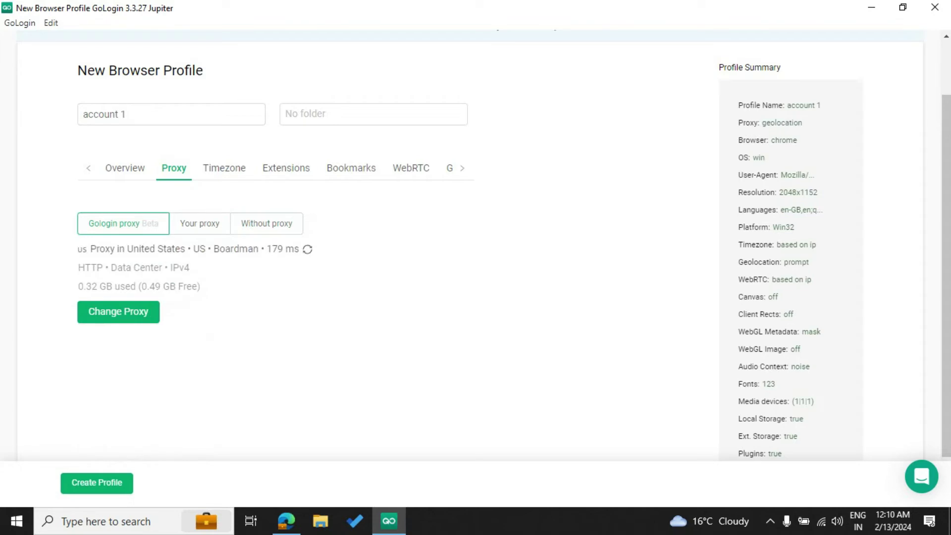
mouse_move(214, 248)
left_mouse_down()
mouse_move(284, 248)
mouse_move(258, 248)
left_mouse_up()
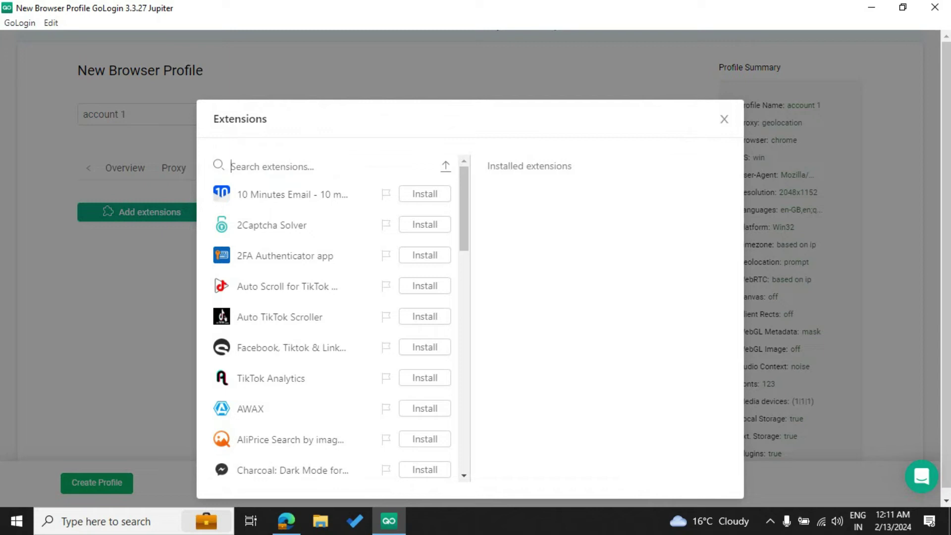
Install 10 Minutes Email and 2Captcha Solver from the catalogue, then close it
scroll(331, 317, "down", 5)
scroll(332, 317, "up", 5)
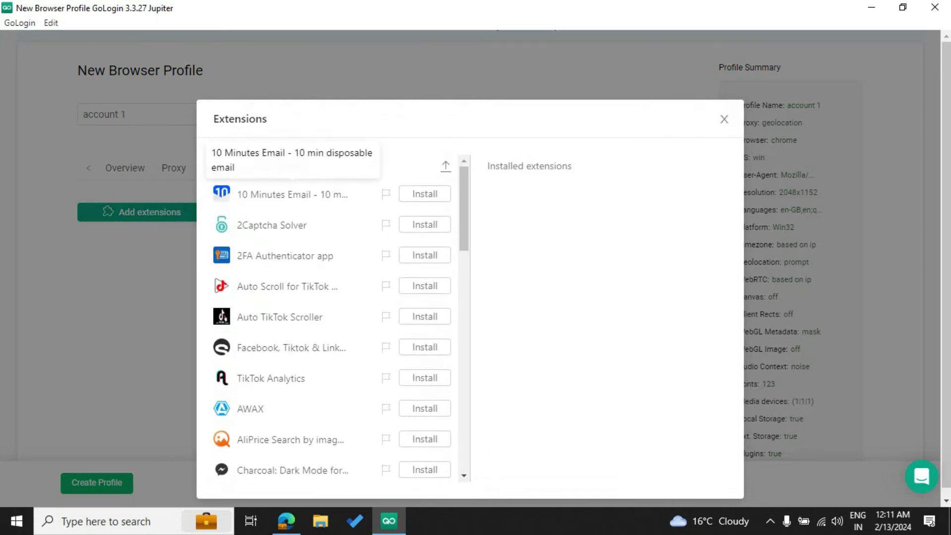
left_click(425, 194)
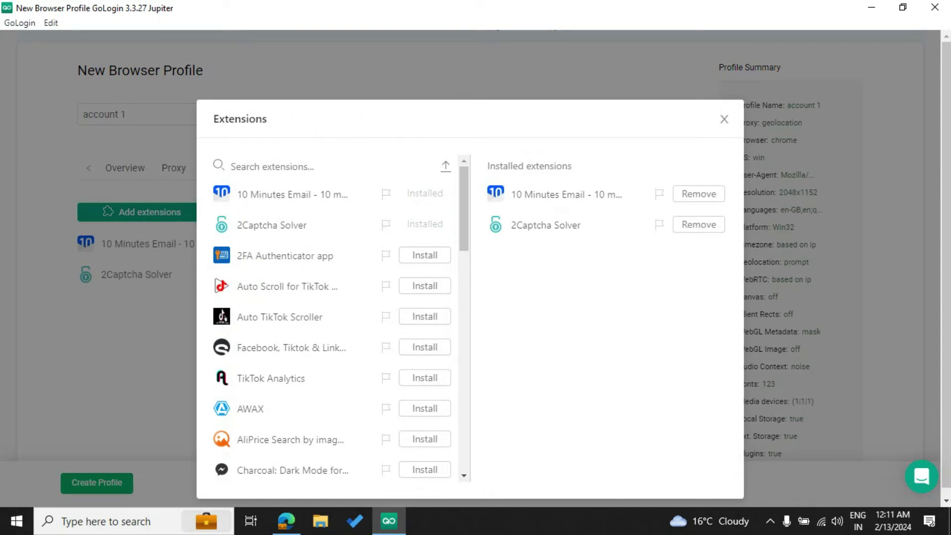
scroll(330, 317, "down", 5)
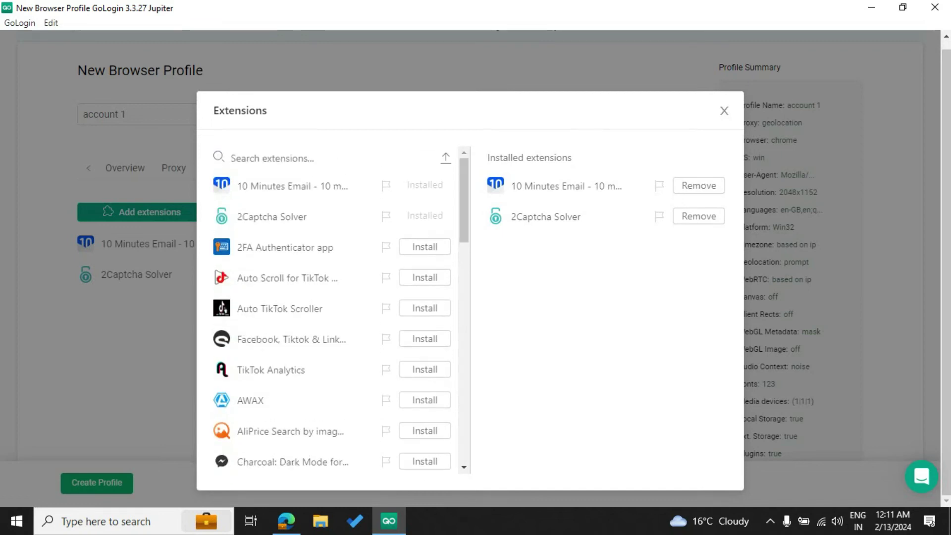
left_click(724, 111)
Review the preset bookmarks, selecting the Business Manager and Facebook bookmark lines
left_click(351, 168)
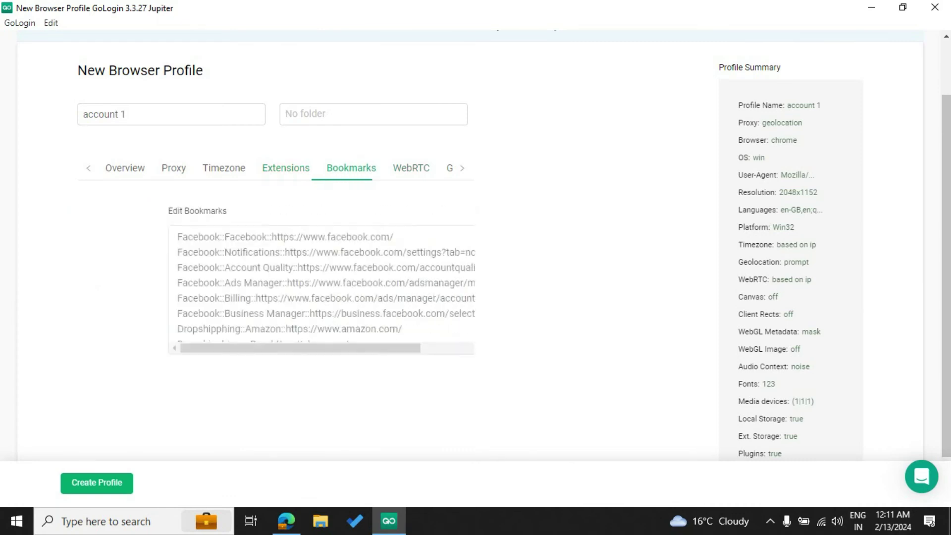
left_click_drag(327, 298, 330, 313)
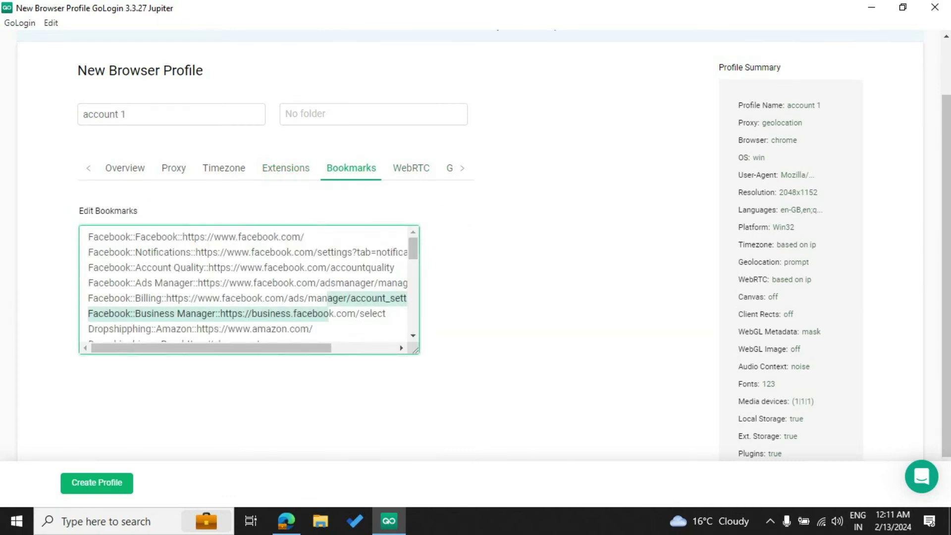
scroll(330, 268, "up", 2)
left_click(330, 337)
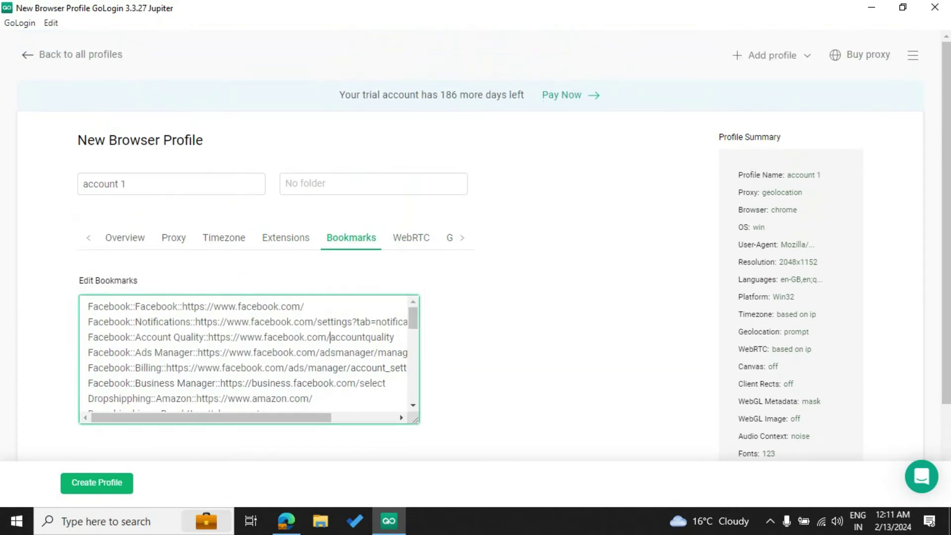
left_click_drag(119, 307, 328, 368)
left_click(328, 368)
Check WebRTC, then view Geolocation left at Prompt with fill-from-external-IP enabled
left_click(411, 238)
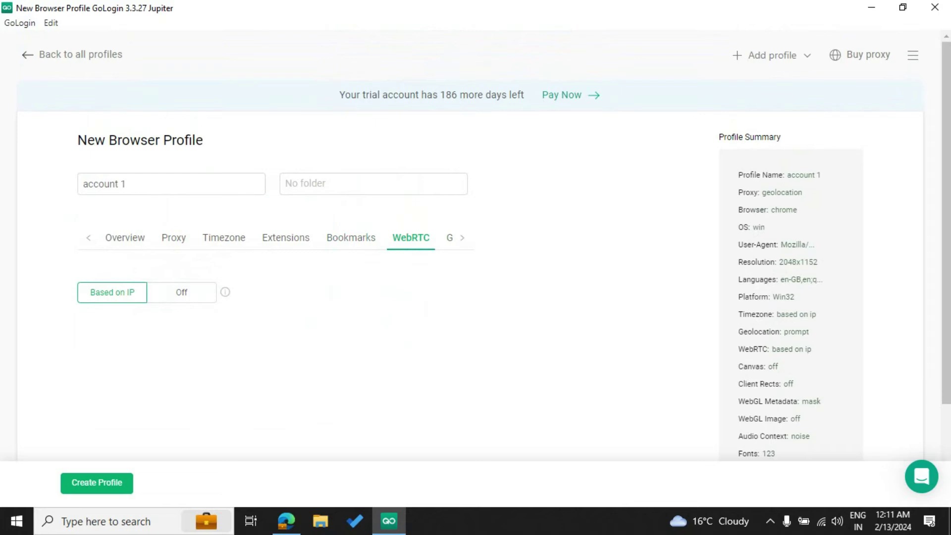
scroll(275, 237, "down", 3)
left_click(309, 237)
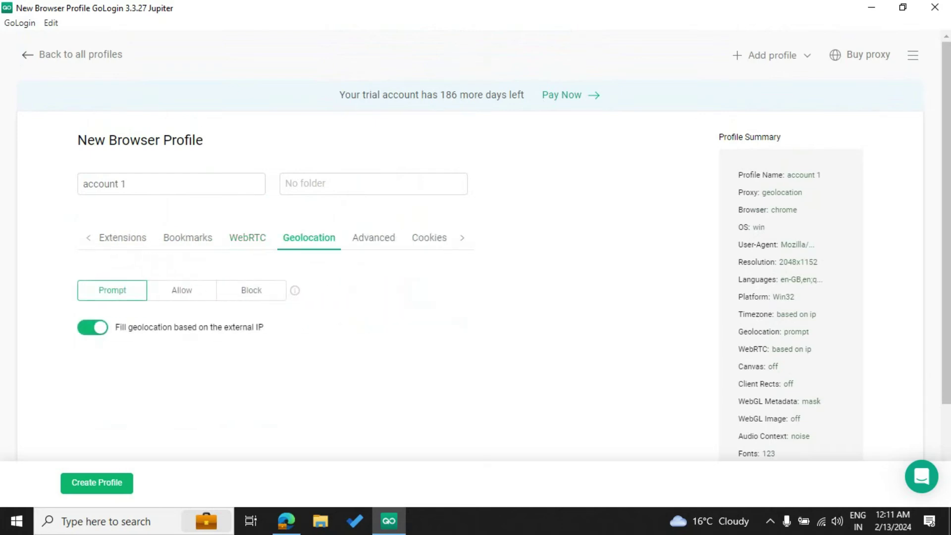
left_click_drag(157, 327, 263, 327)
left_click_drag(263, 327, 167, 327)
Open the Advanced settings and scroll down to the Fonts section
left_click(373, 238)
scroll(347, 297, "down", 3)
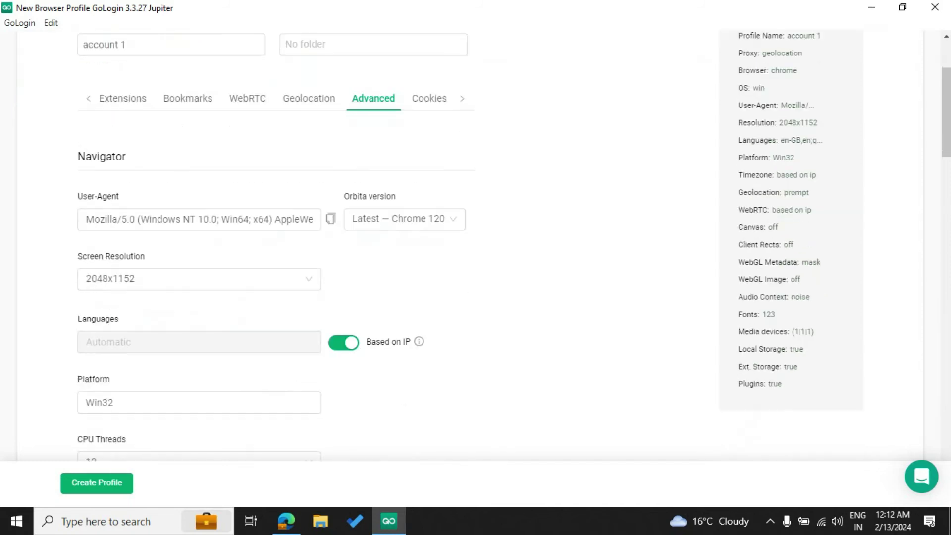
scroll(347, 248, "up", 2)
scroll(347, 247, "down", 3)
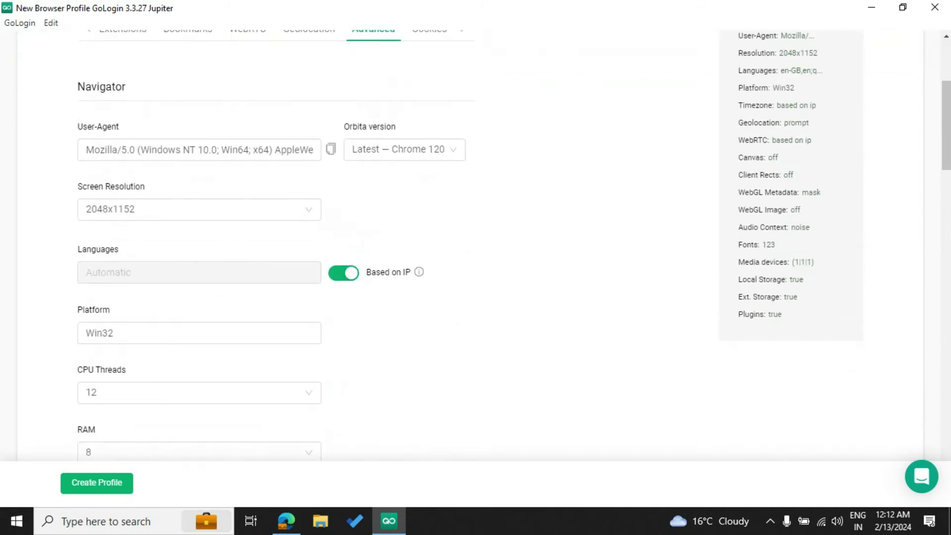
scroll(347, 248, "down", 4)
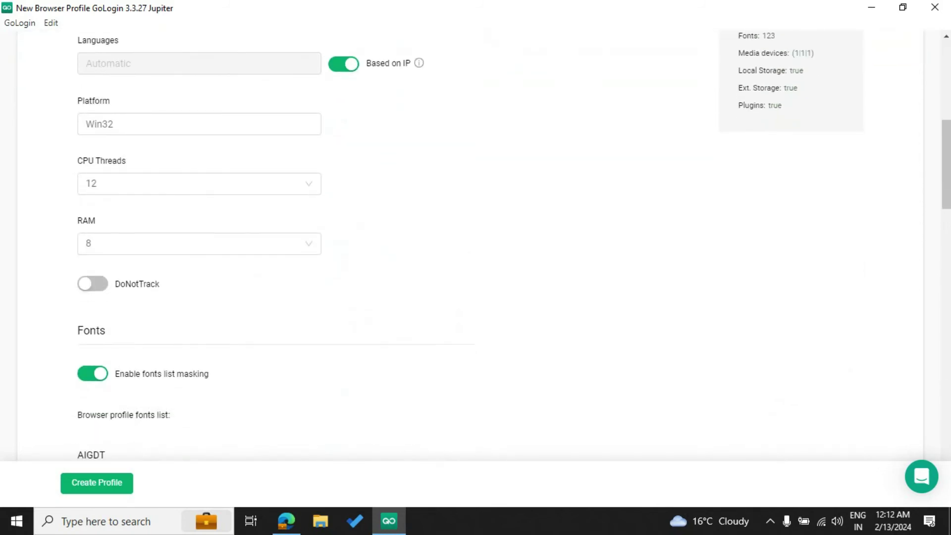
scroll(475, 247, "up", 3)
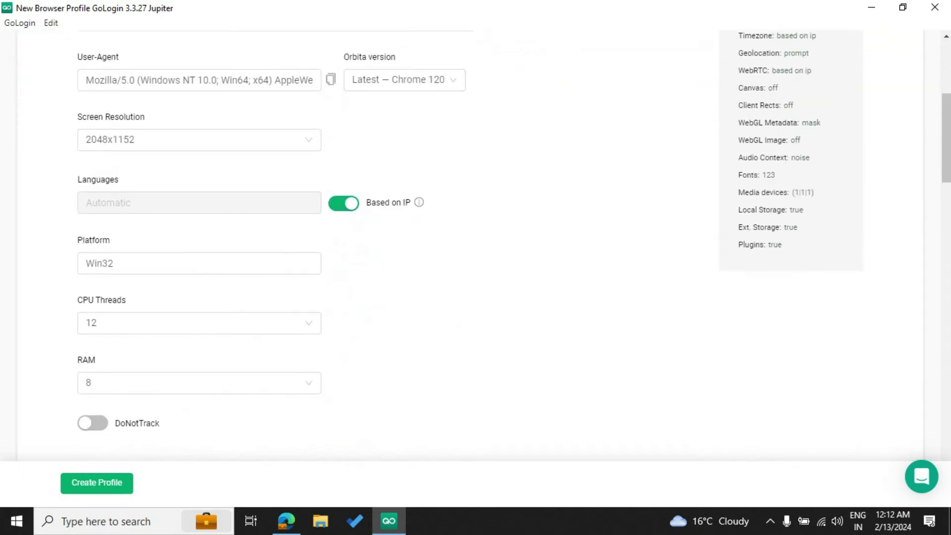
scroll(475, 237, "down", 2)
scroll(476, 238, "down", 5)
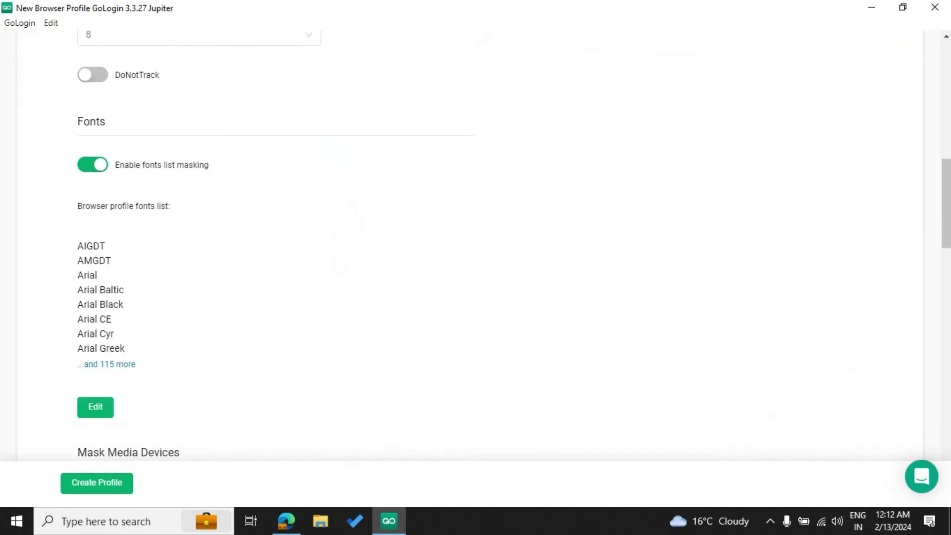
scroll(475, 248, "down", 4)
scroll(475, 248, "up", 3)
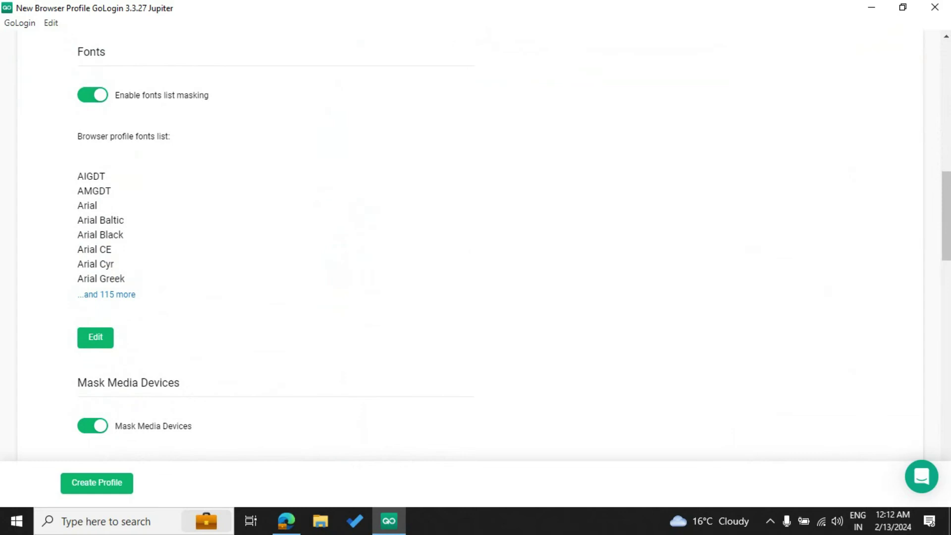
Expand the full fonts list ('...and 115 more') and browse the font names
left_click(106, 294)
scroll(475, 248, "down", 3)
scroll(476, 247, "down", 6)
scroll(476, 248, "down", 5)
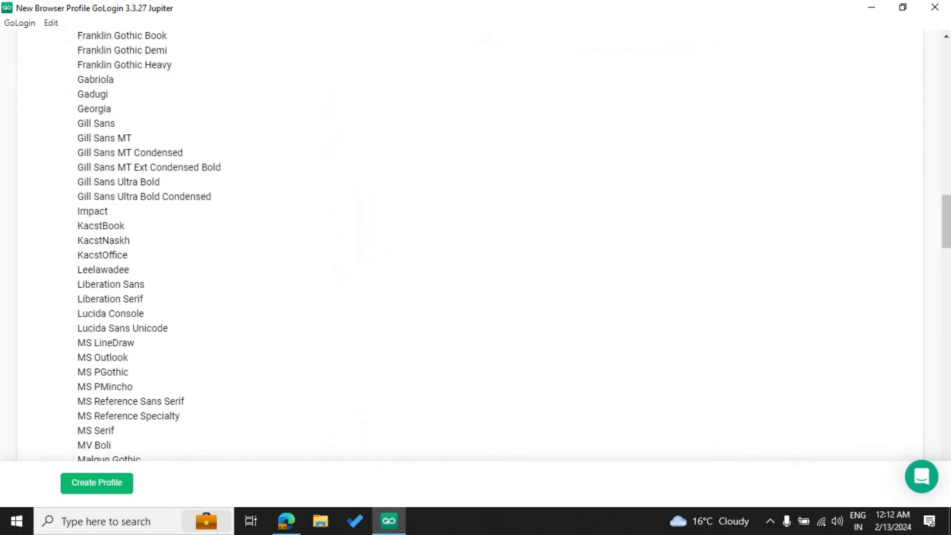
left_click_drag(78, 226, 126, 342)
scroll(475, 248, "down", 5)
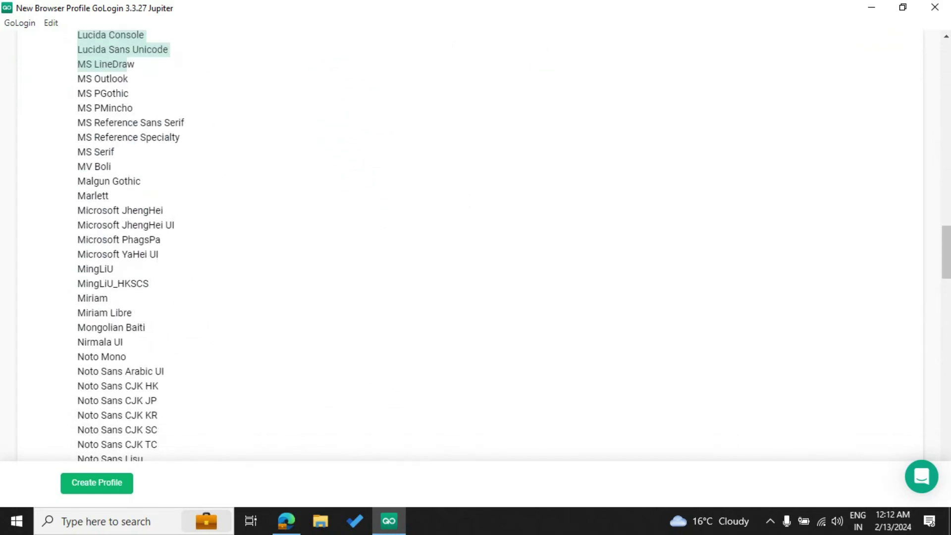
scroll(476, 248, "down", 4)
scroll(476, 248, "down", 10)
scroll(475, 243, "up", 1)
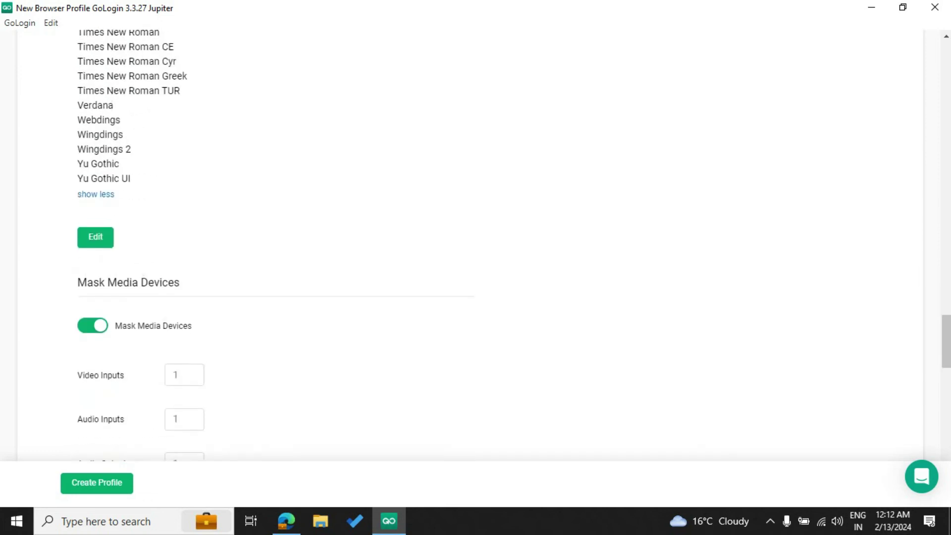
Open the fonts editor, scroll its list, and close it without saving
left_click(95, 278)
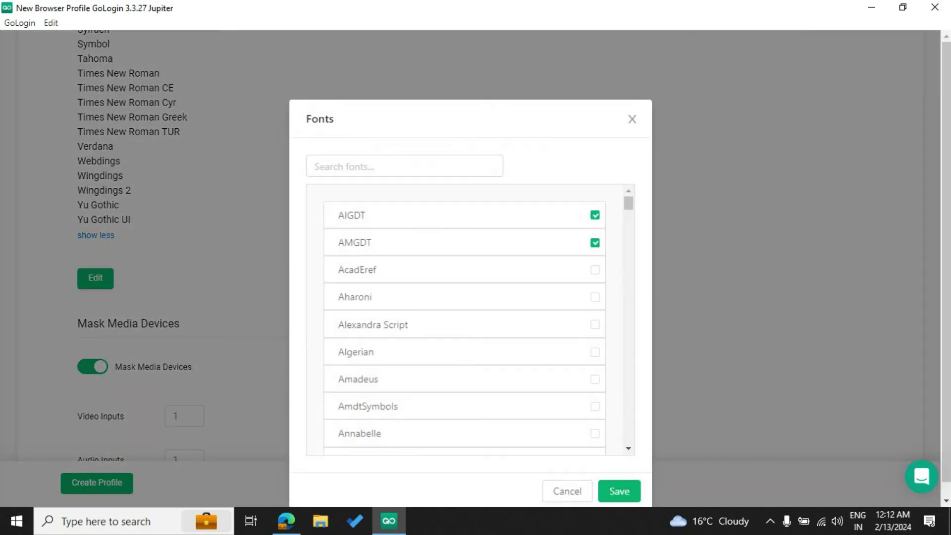
scroll(464, 319, "down", 4)
scroll(465, 320, "down", 2)
scroll(464, 320, "up", 5)
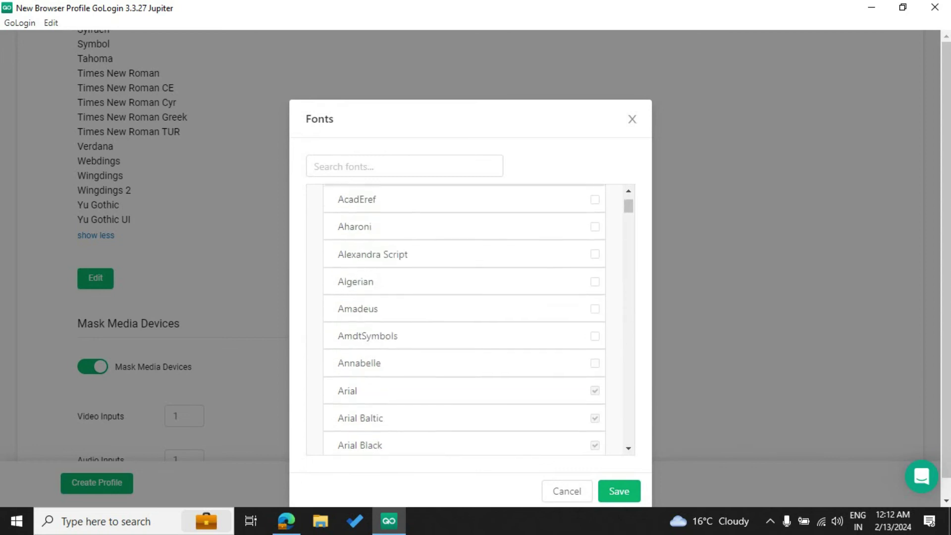
scroll(464, 319, "down", 4)
scroll(464, 319, "down", 5)
scroll(465, 319, "down", 5)
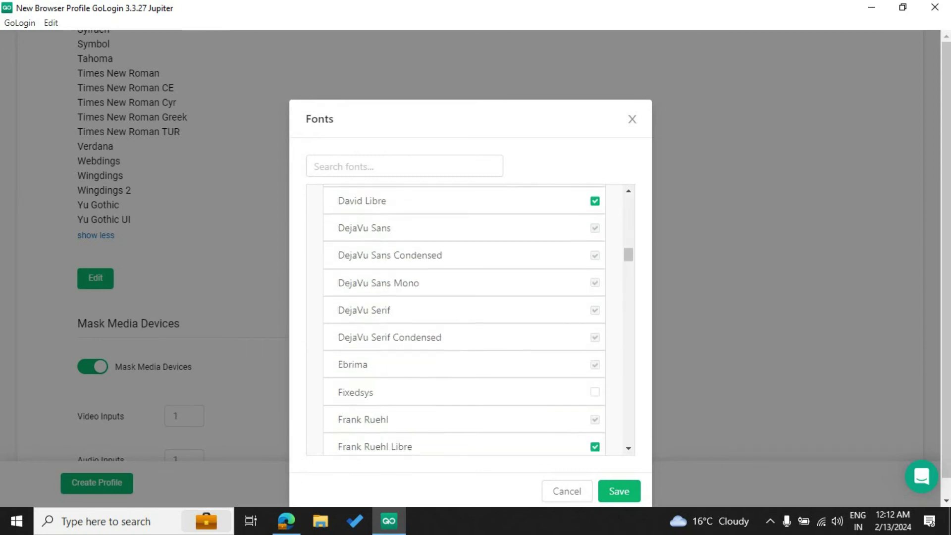
scroll(464, 320, "down", 5)
scroll(464, 319, "down", 5)
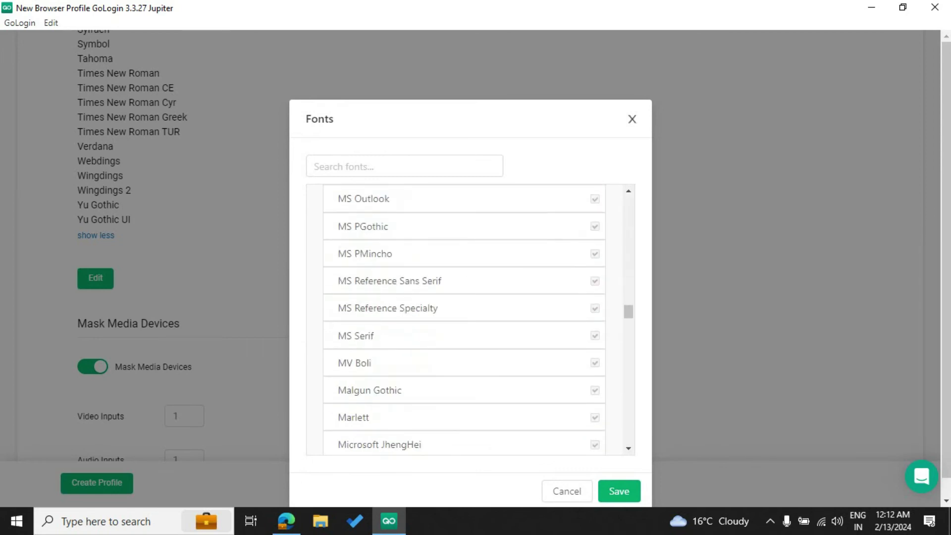
left_click(632, 119)
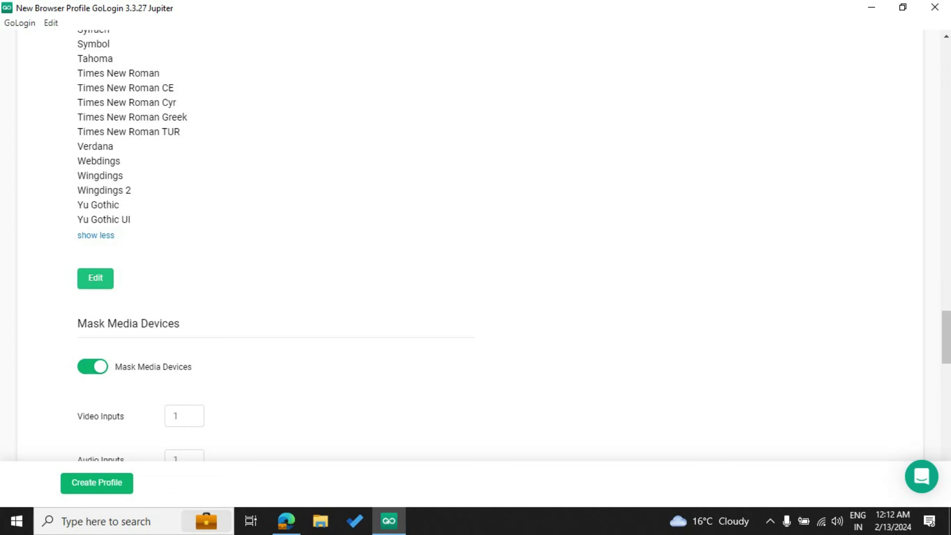
Scroll through the Advanced settings back up to the Navigator section
scroll(475, 248, "up", 1)
scroll(475, 248, "down", 5)
scroll(476, 248, "down", 1)
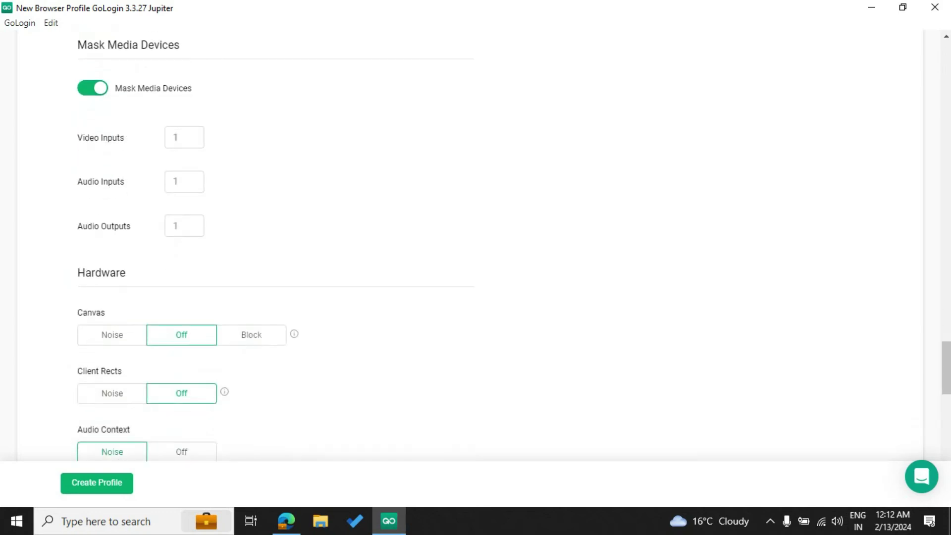
scroll(475, 248, "down", 4)
scroll(475, 248, "down", 4)
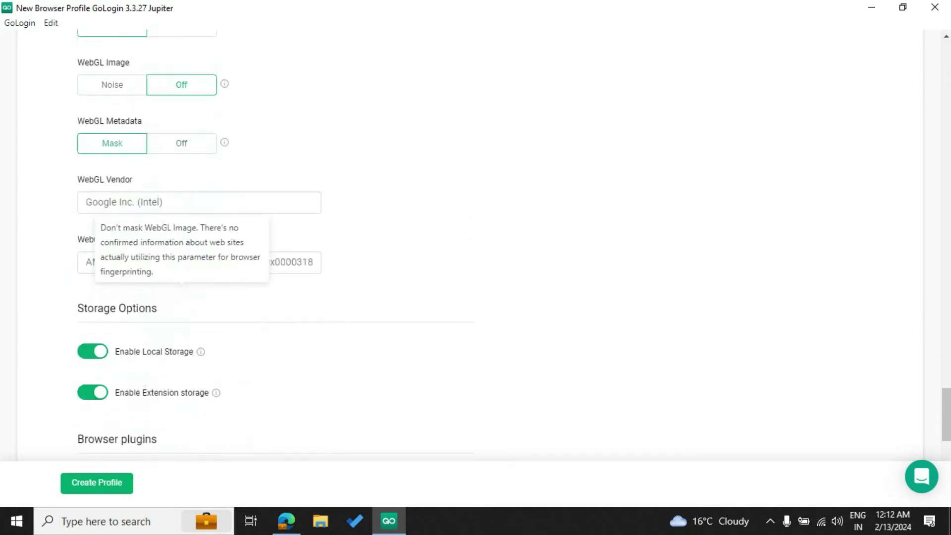
scroll(476, 247, "down", 1)
scroll(476, 248, "down", 5)
scroll(475, 247, "down", 3)
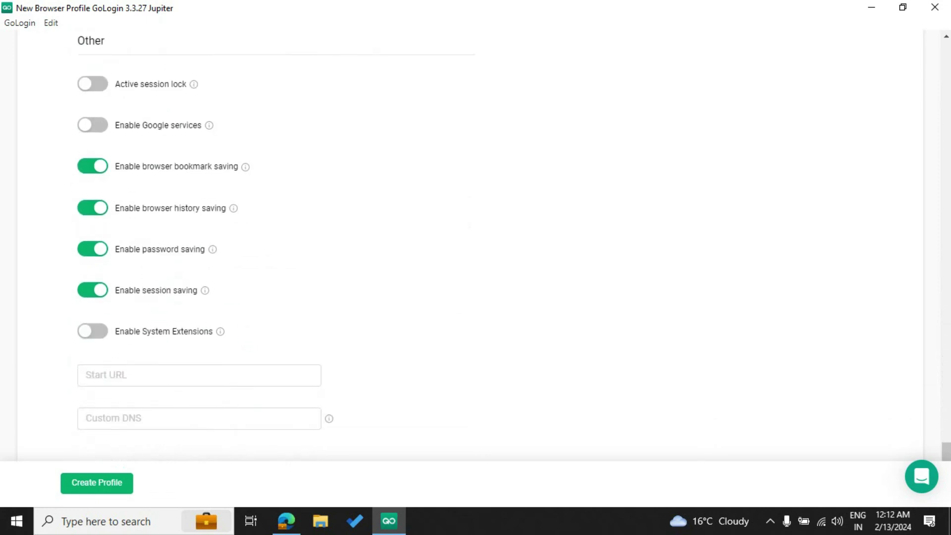
scroll(476, 248, "up", 2)
scroll(476, 248, "up", 8)
scroll(476, 247, "up", 6)
scroll(476, 248, "up", 5)
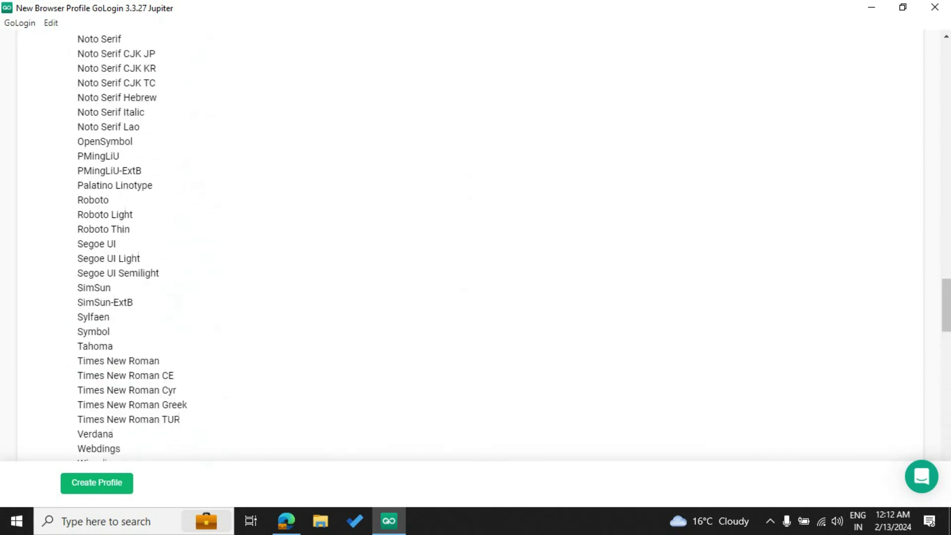
scroll(475, 248, "up", 1)
scroll(475, 248, "up", 5)
scroll(475, 248, "up", 5)
scroll(476, 247, "up", 4)
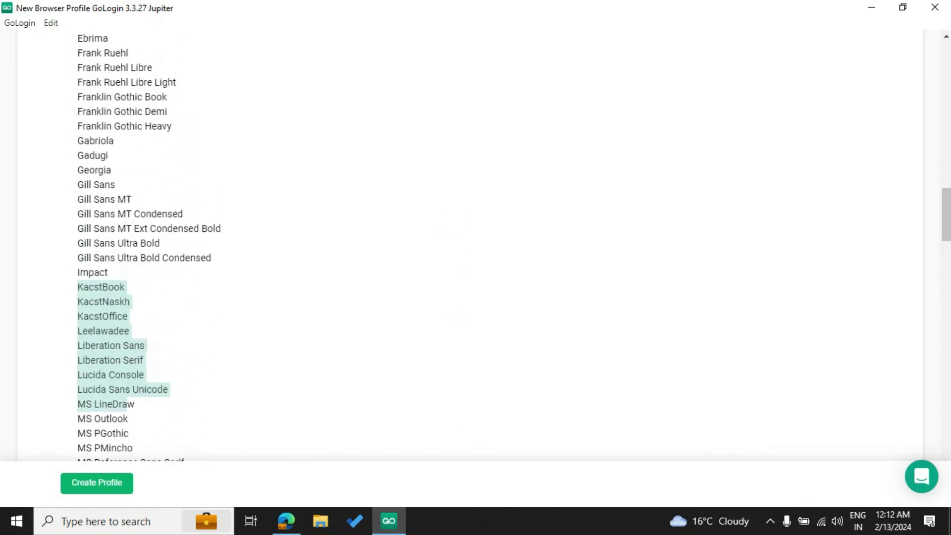
scroll(475, 247, "up", 4)
scroll(476, 248, "up", 2)
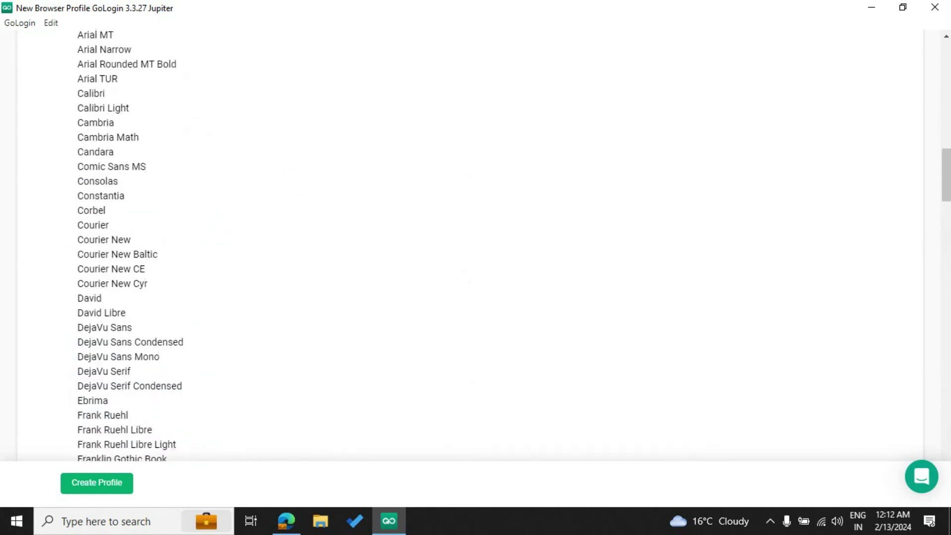
scroll(475, 248, "up", 1)
scroll(476, 248, "up", 7)
scroll(476, 247, "up", 1)
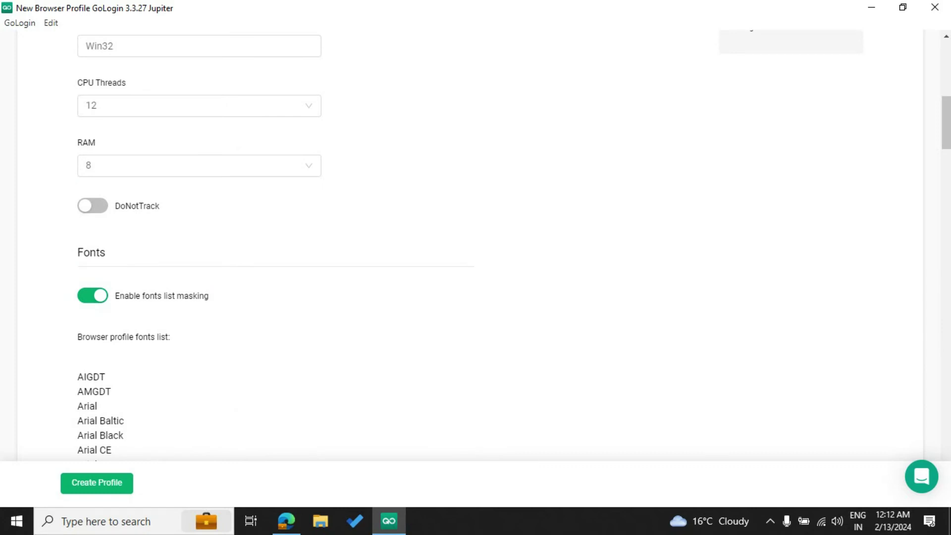
scroll(476, 248, "up", 3)
Change CPU threads from 12 to 24, briefly trying 16 first
left_click(198, 244)
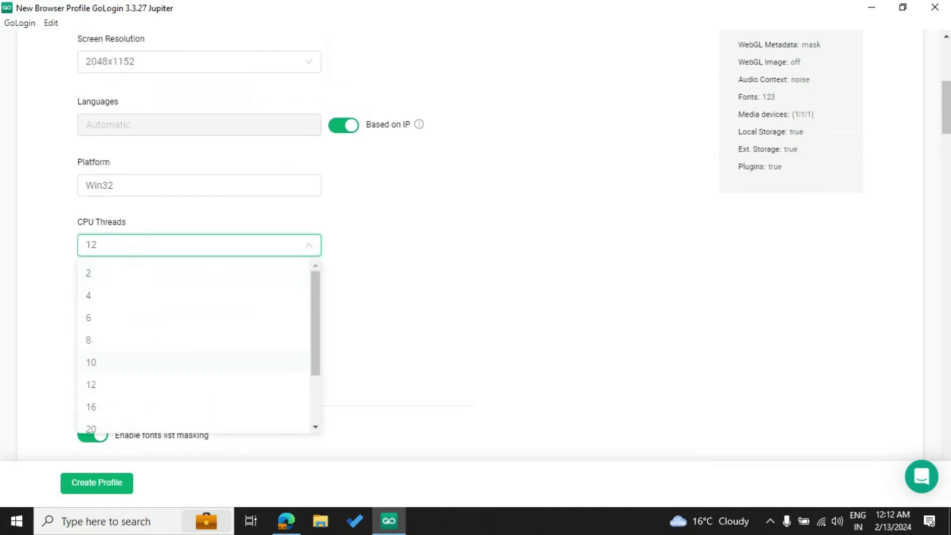
scroll(193, 331, "down", 2)
left_click(193, 330)
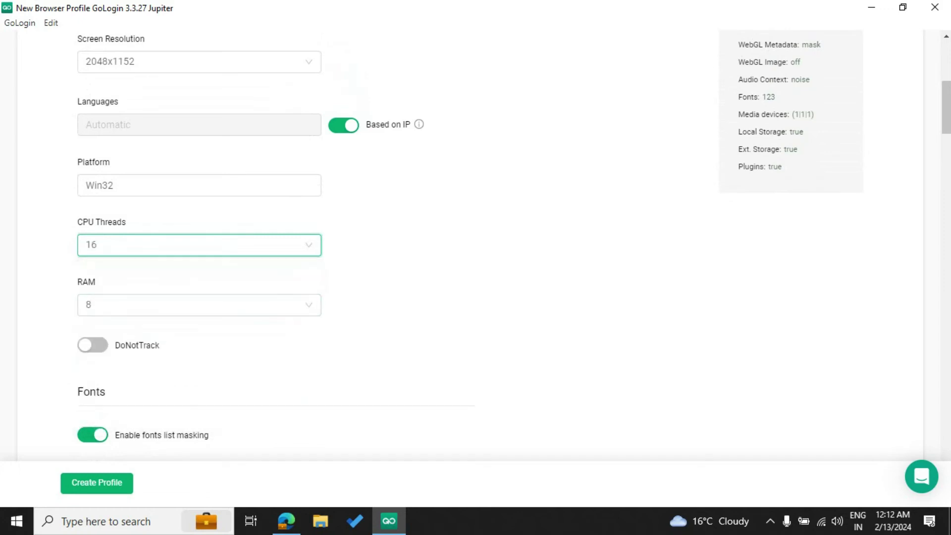
left_click(198, 245)
left_click(193, 382)
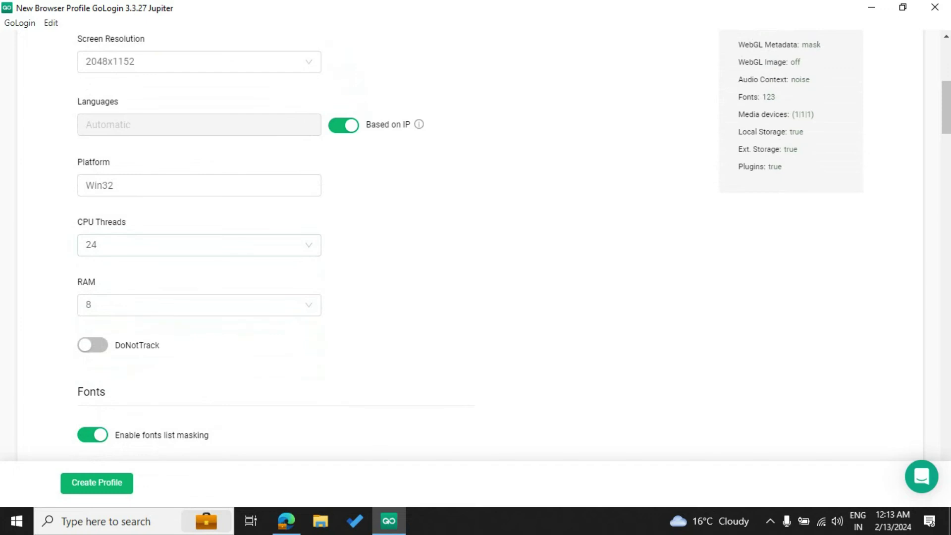
Change the Platform value from Win32 to Win64
scroll(198, 324, "up", 1)
scroll(198, 325, "up", 4)
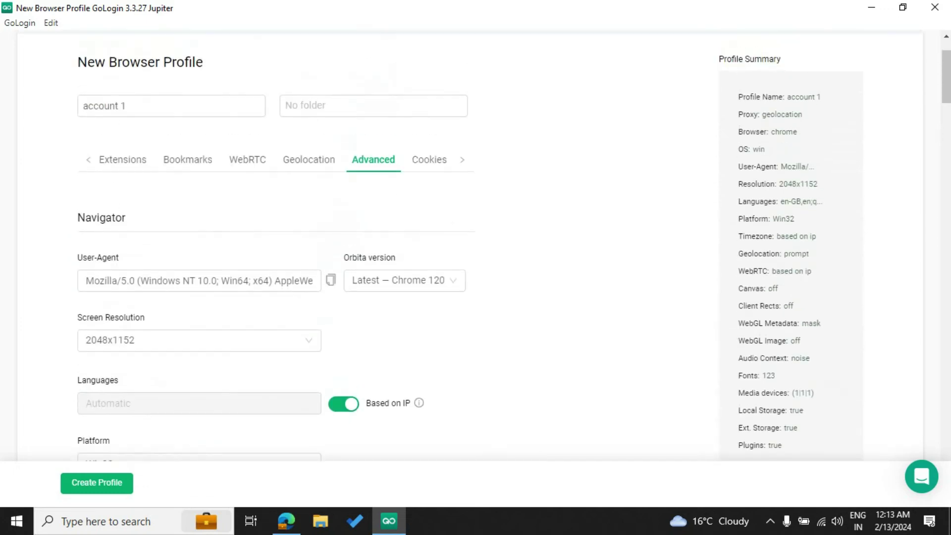
scroll(198, 324, "down", 2)
left_click(199, 325)
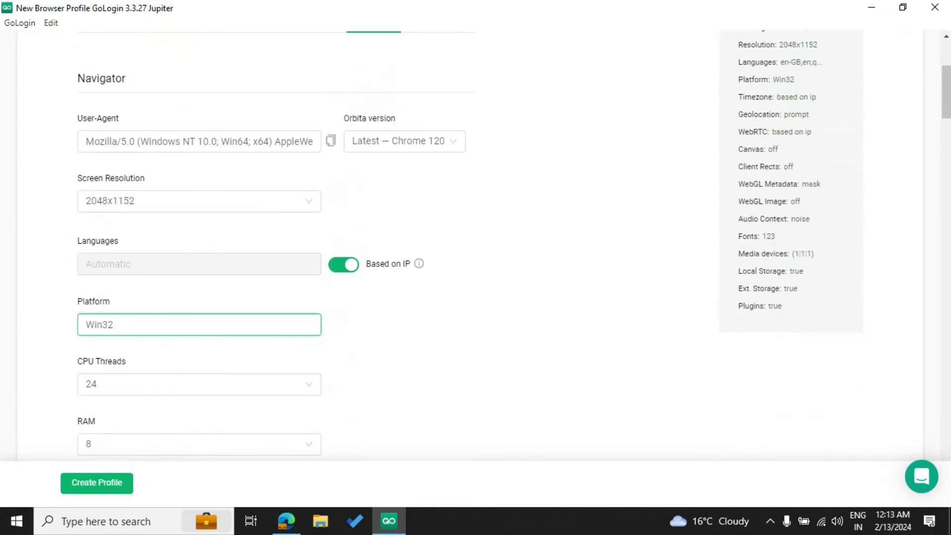
key("BackSpace")
key("BackSpace")
type("6")
type("4")
Look through the Orbita version dropdown without changing the version
scroll(476, 248, "up", 3)
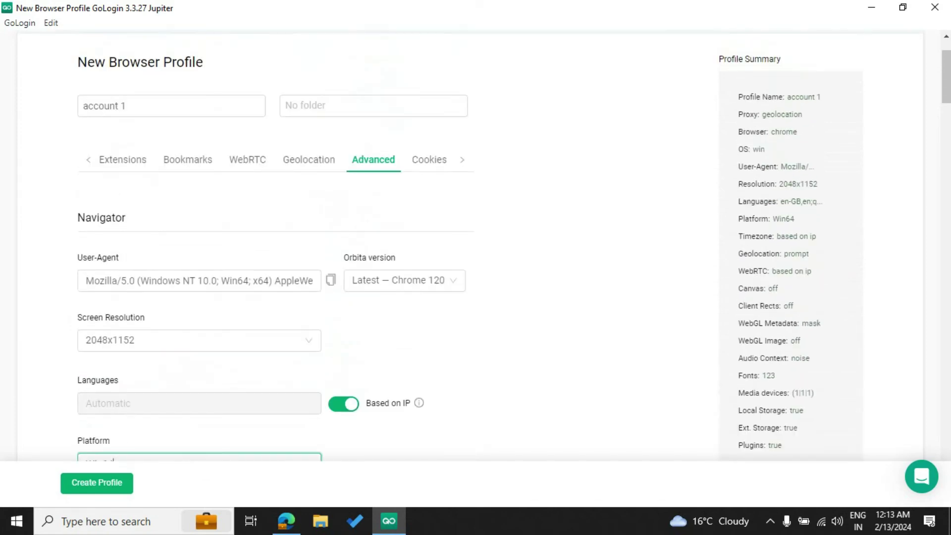
left_click(405, 280)
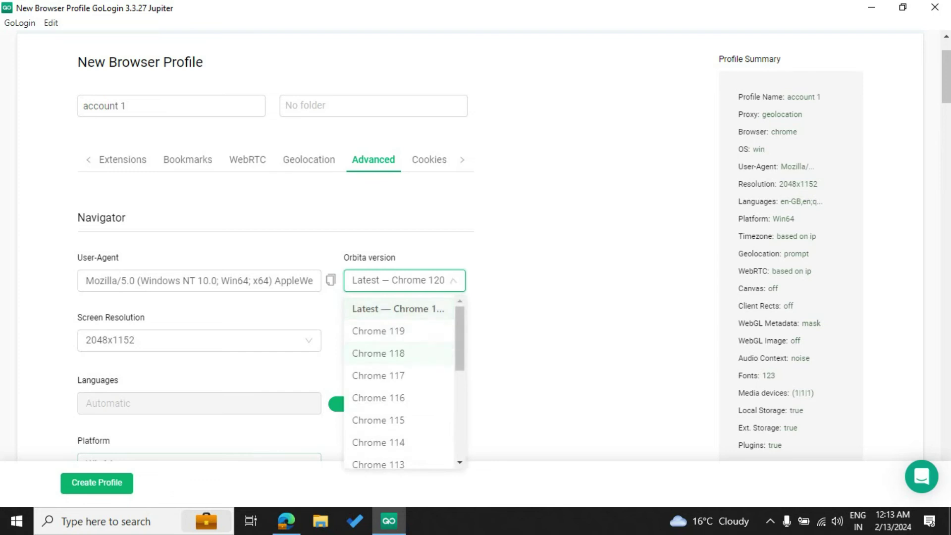
left_click(404, 280)
left_click(404, 280)
scroll(404, 280, "down", 2)
key("Escape")
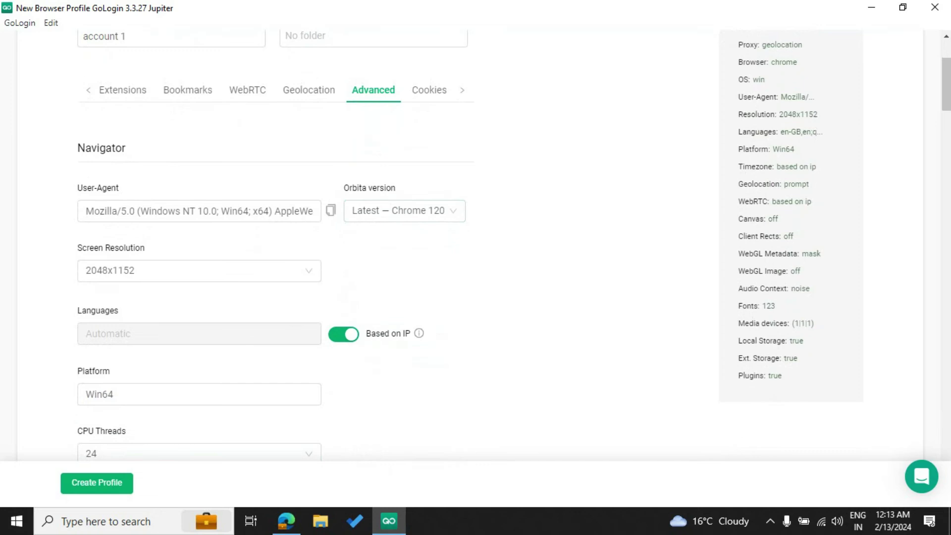
left_click(405, 210)
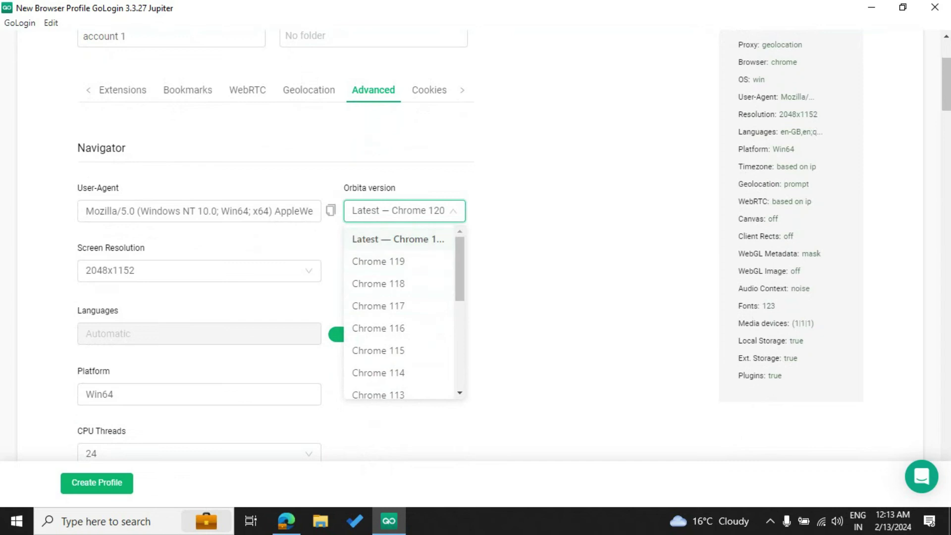
key("Escape")
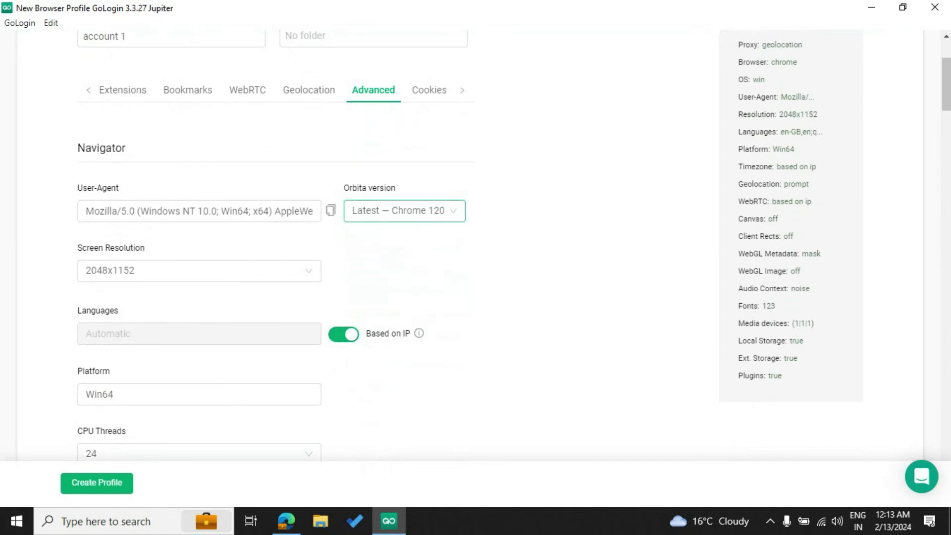
Try Orbita Chrome 119, skip its download, and reselect Latest — Chrome 120
key("Down")
key("Down")
key("Return")
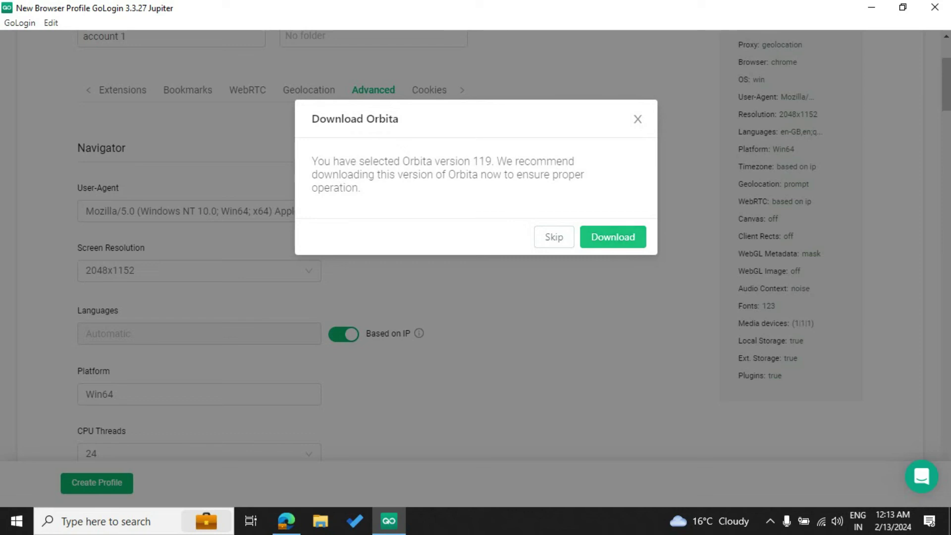
key("Return")
key("Down")
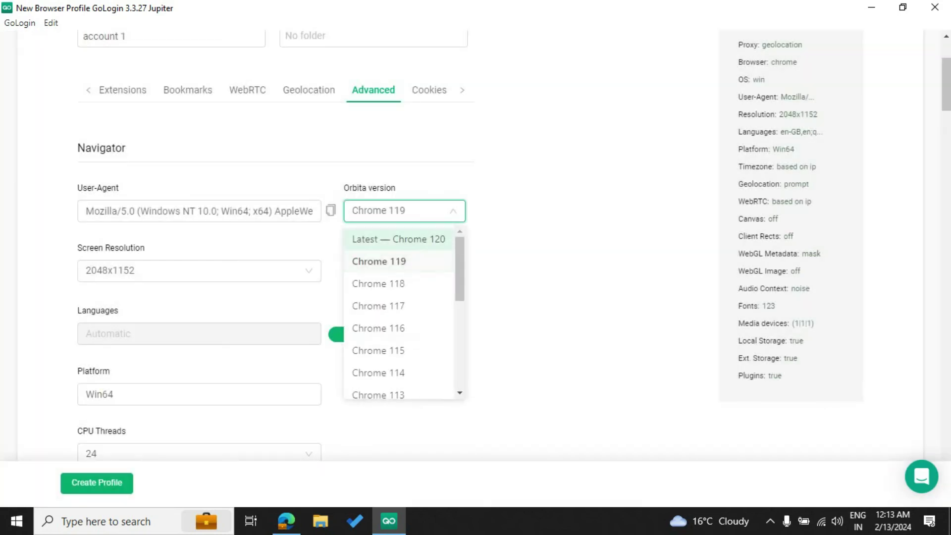
key("Up")
key("Return")
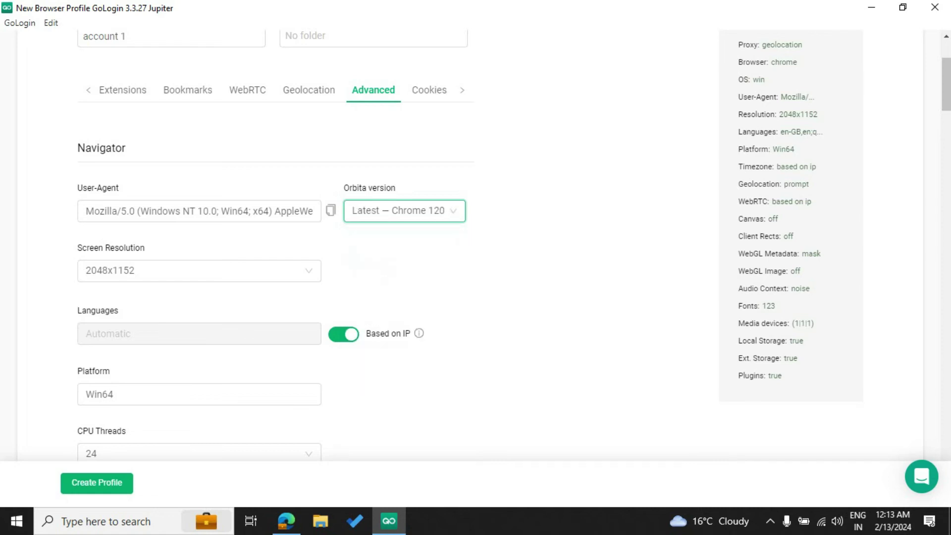
Review the cookies, extensions, overview and US proxy settings, then create the 'account 1' profile
left_click(429, 237)
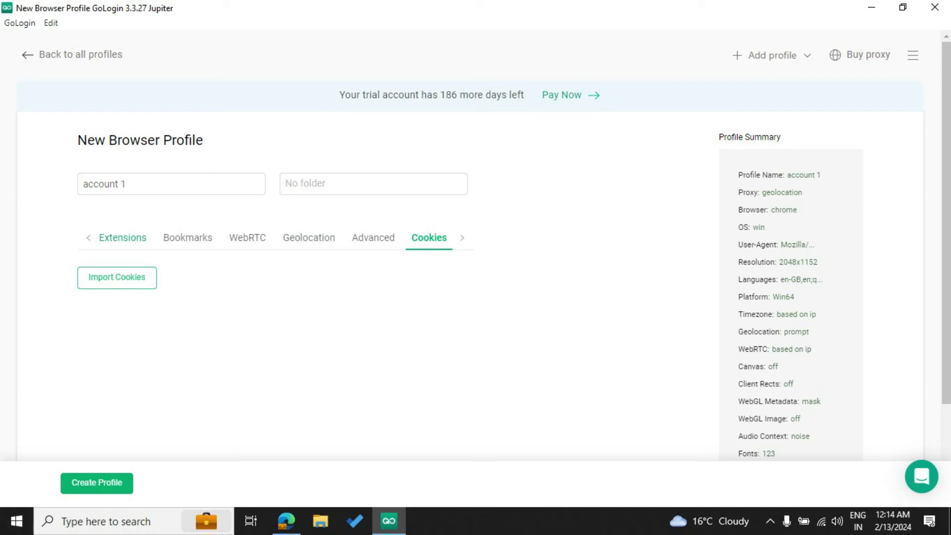
left_click(122, 237)
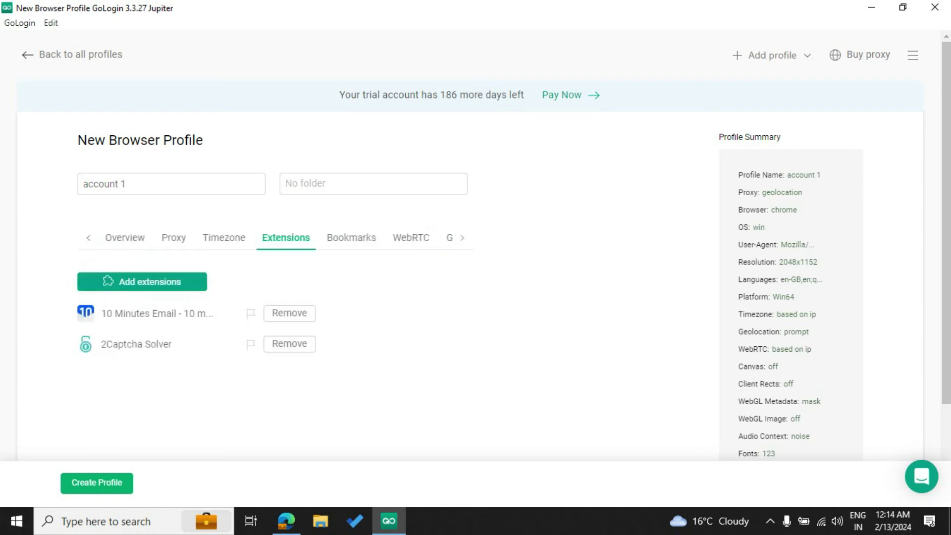
left_click(124, 238)
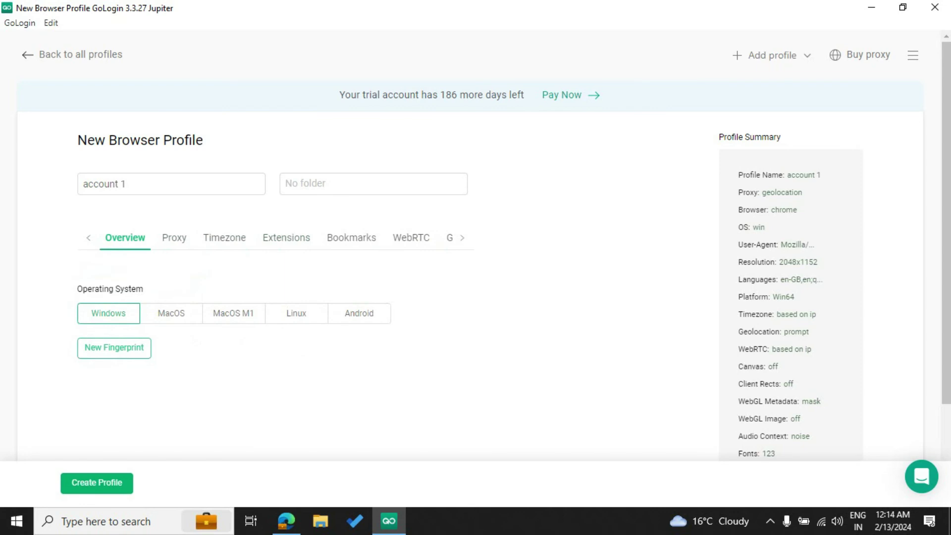
left_click(174, 237)
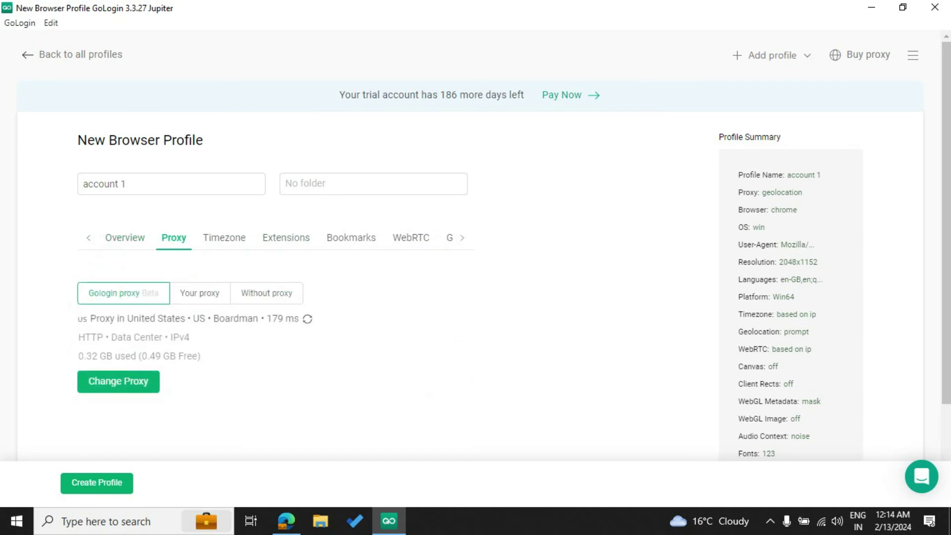
left_click(96, 482)
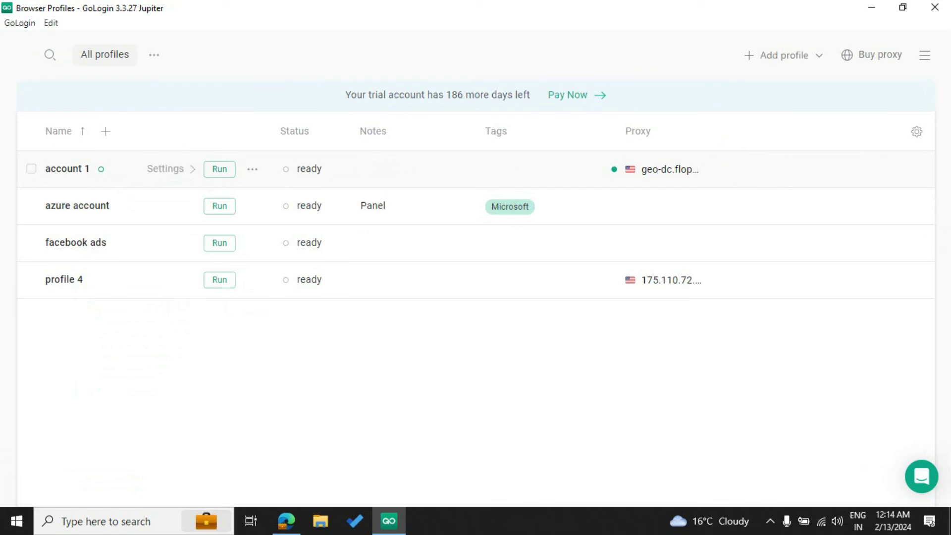
Launch account 1 in Orbita and open the iphey.com browser fingerprint check
left_click(220, 169)
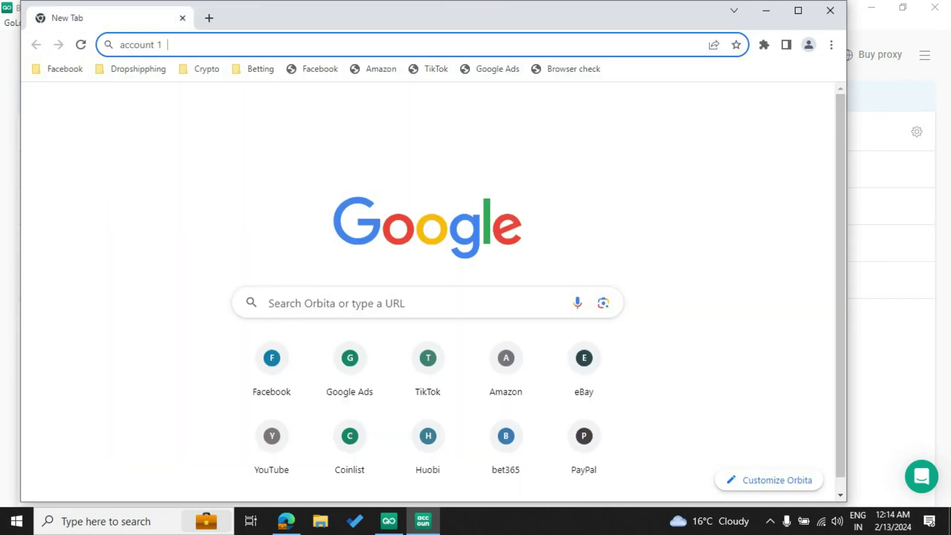
left_click(567, 69)
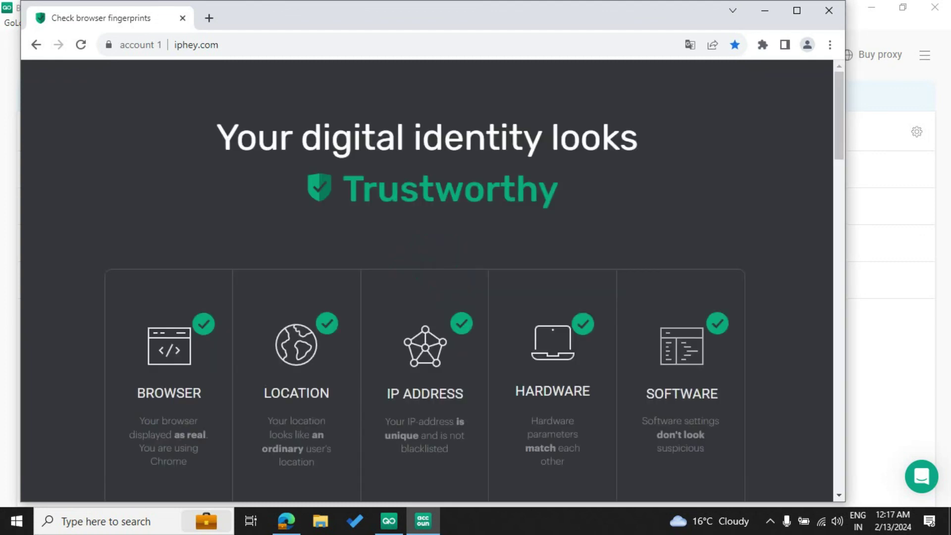
scroll(426, 282, "down", 3)
scroll(426, 282, "up", 3)
Review the iphey.com result, highlighting its Trustworthy verdict
left_click_drag(422, 137, 558, 193)
left_click(558, 193)
scroll(426, 282, "down", 2)
scroll(426, 283, "up", 1)
scroll(426, 282, "down", 1)
scroll(426, 282, "up", 2)
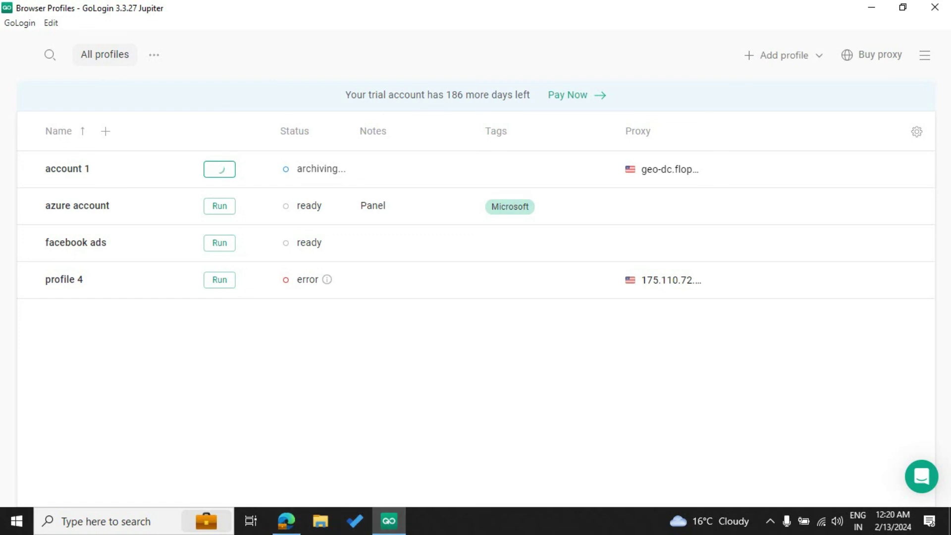
Search 'gologin' from the Edge address bar, then type '40%' as a new address-bar search
left_click(286, 520)
key("ctrl+l")
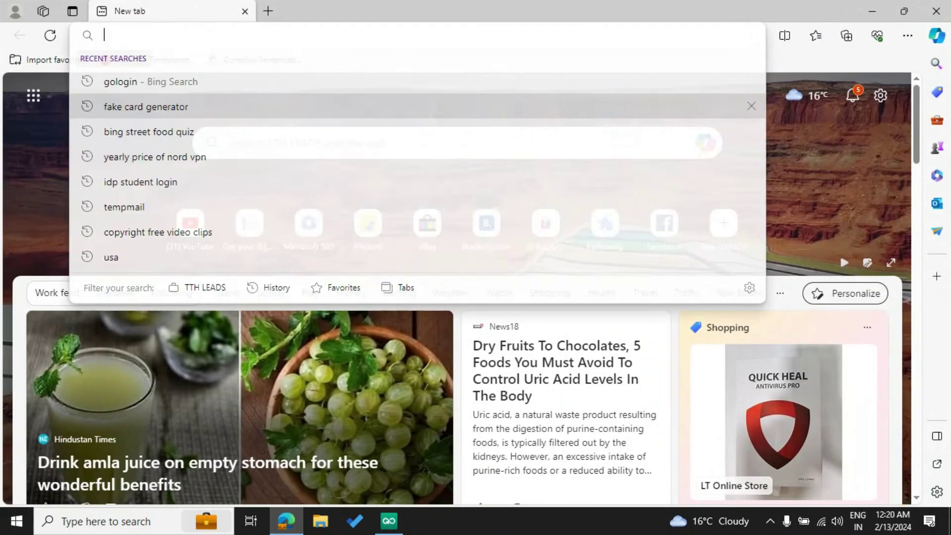
type("gologin")
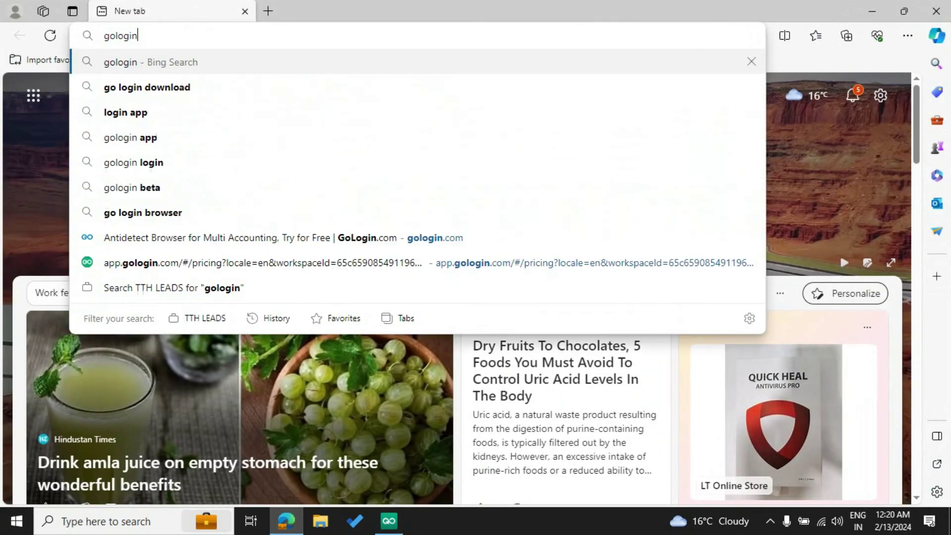
key("Return")
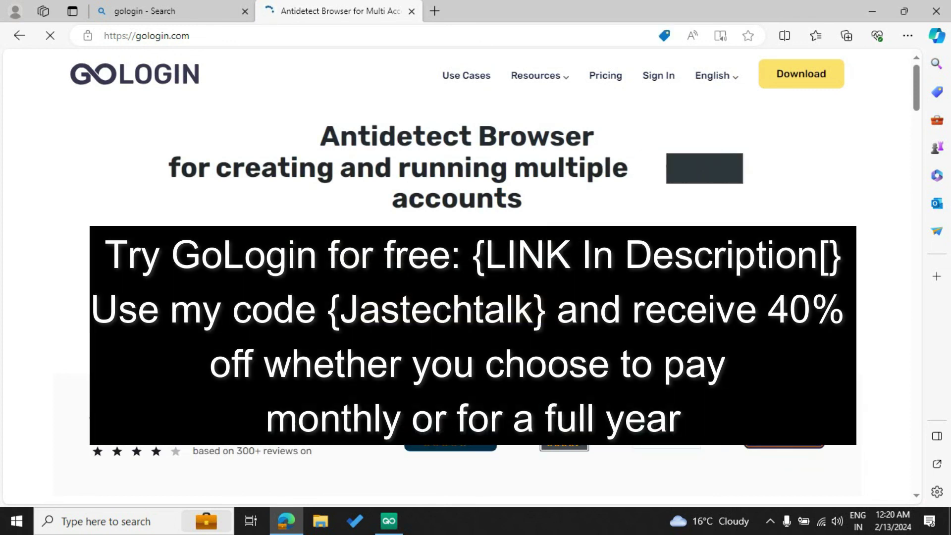
key("ctrl+l")
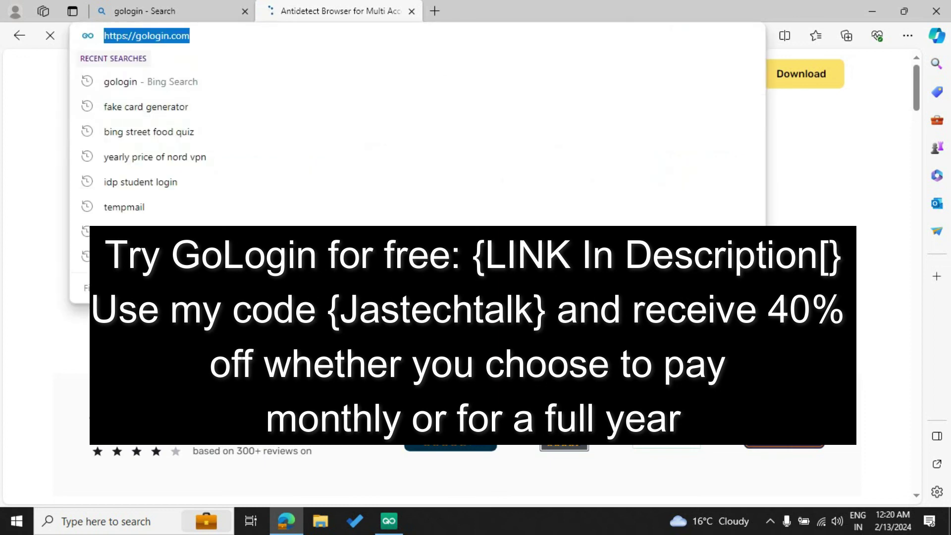
type("40%")
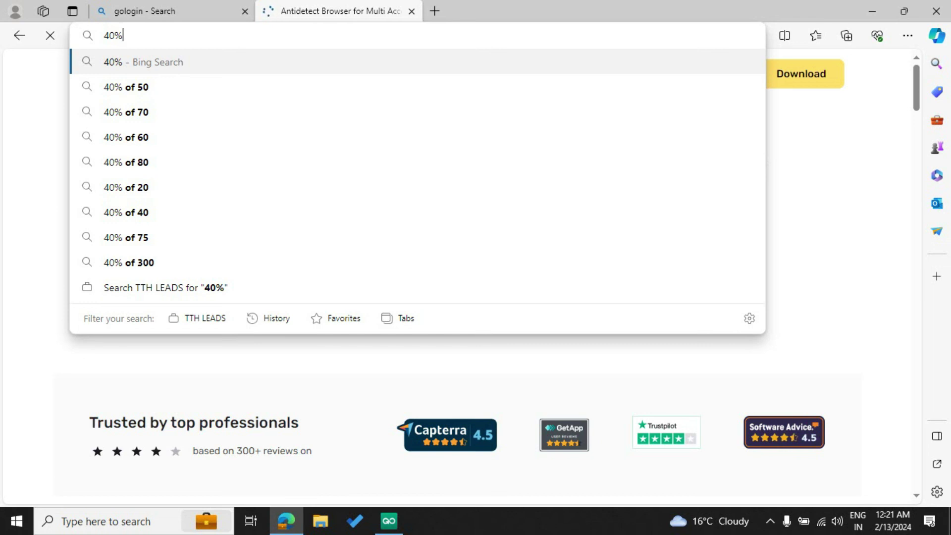
left_click(389, 520)
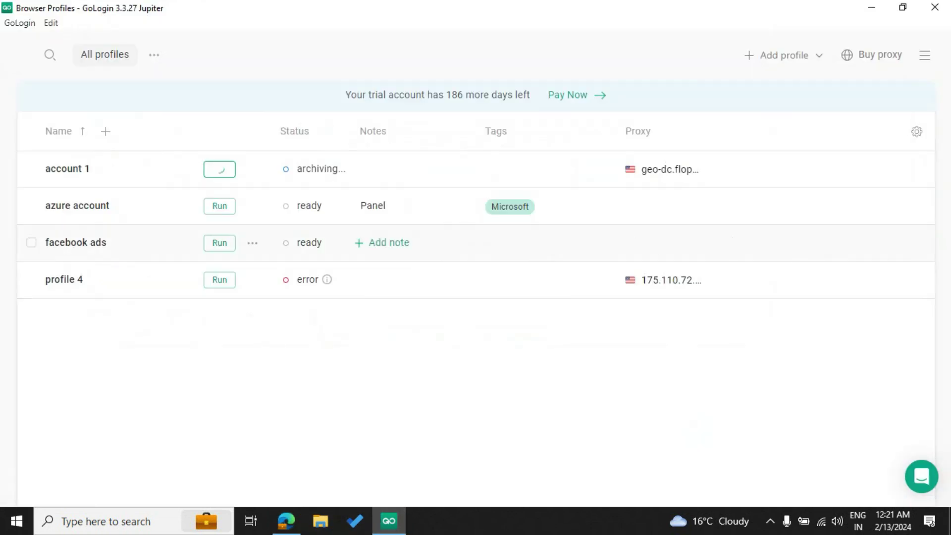